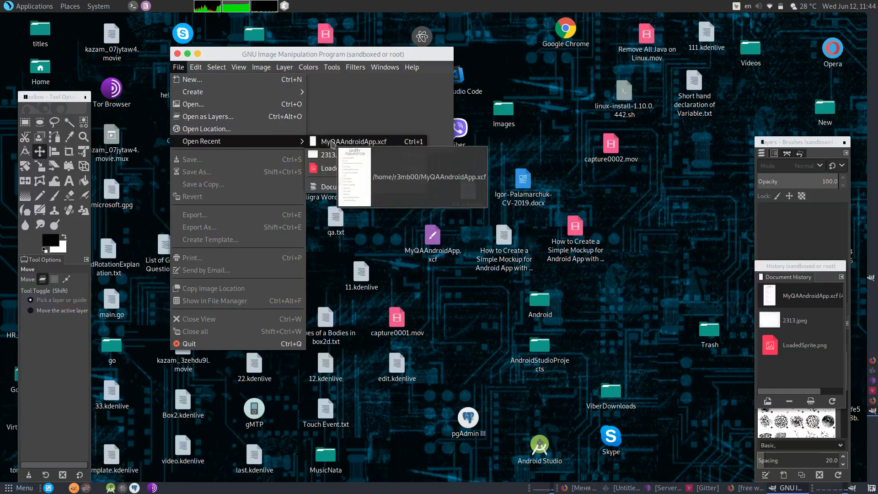
# Step: Open the recent file MyQAAndroidApp.xcf and maximize its image window
pyautogui.click(331, 141)
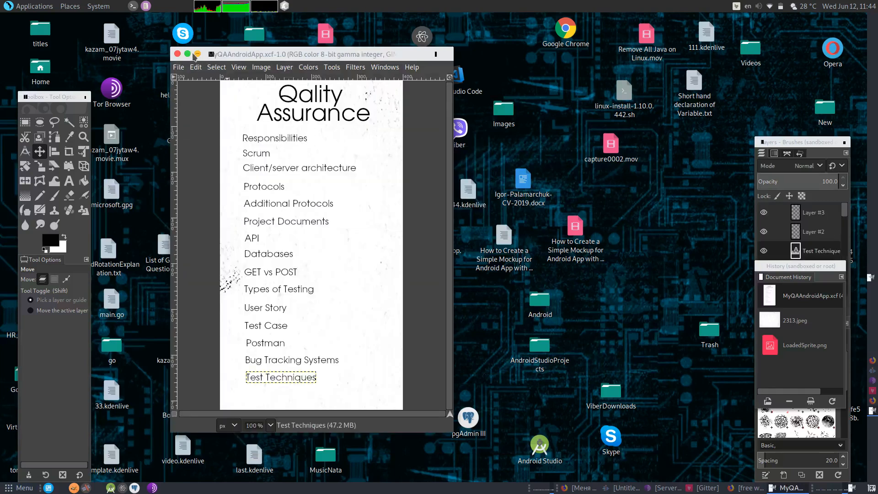
pyautogui.click(187, 55)
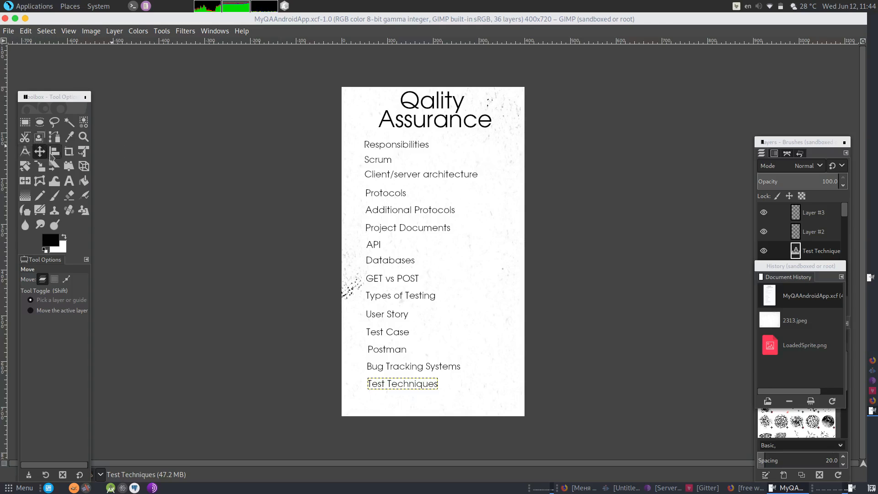
# Step: Move the Test Techniques text from the end of the list to the empty space beside Scrum
pyautogui.click(376, 160)
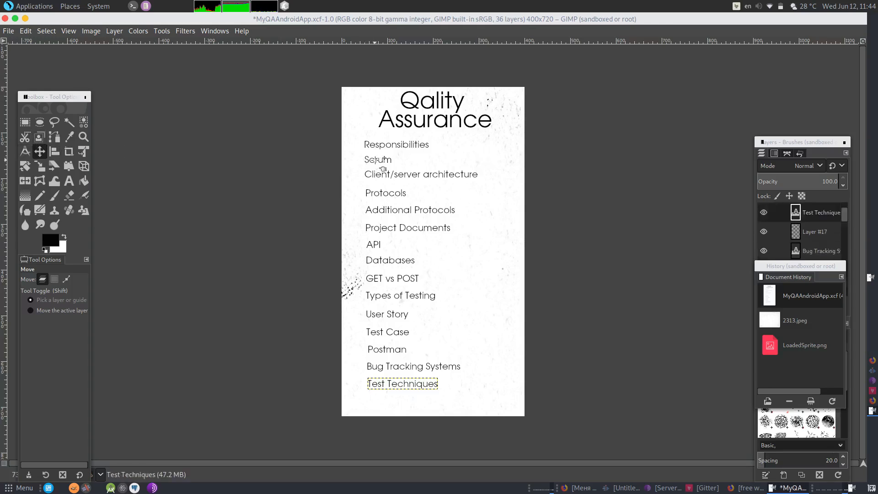
pyautogui.click(378, 160)
pyautogui.click(379, 160)
pyautogui.click(381, 161)
pyautogui.moveTo(402, 391); pyautogui.dragTo(460, 165)
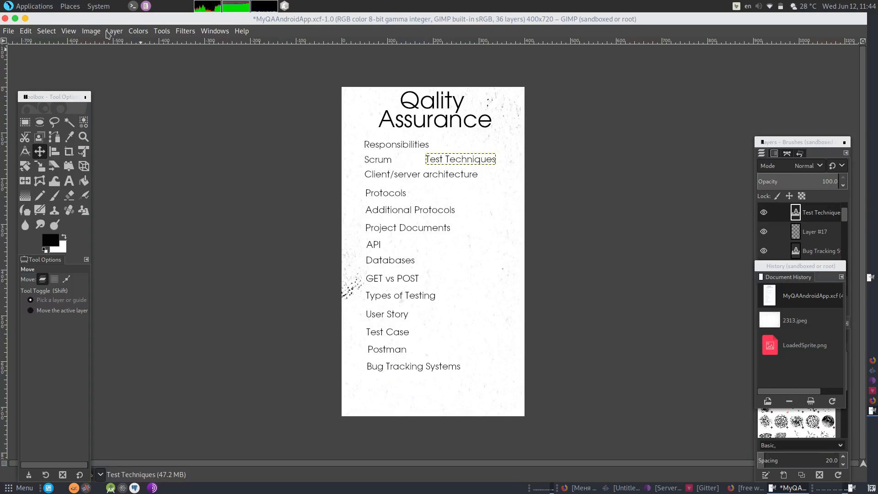
# Step: Add a new 400 × 720 px layer filled with transparency
pyautogui.click(114, 32)
pyautogui.click(120, 44)
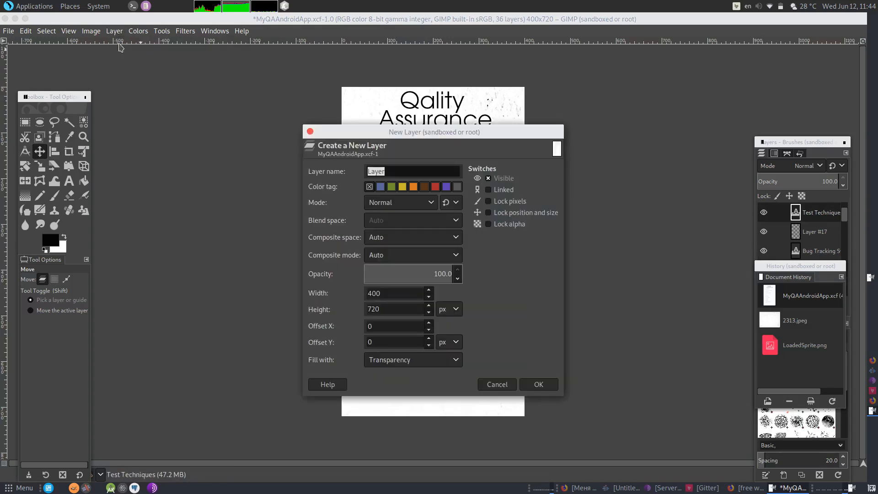
pyautogui.click(540, 387)
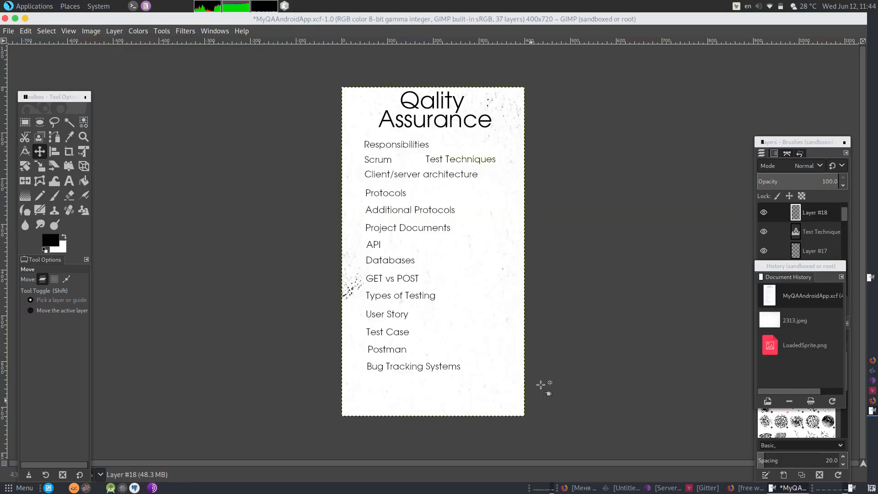
# Step: Move the Scrum text below Bug Tracking Systems and place Test Techniques directly under Responsibilities
pyautogui.moveTo(383, 152); pyautogui.dragTo(385, 393)
pyautogui.click(388, 163)
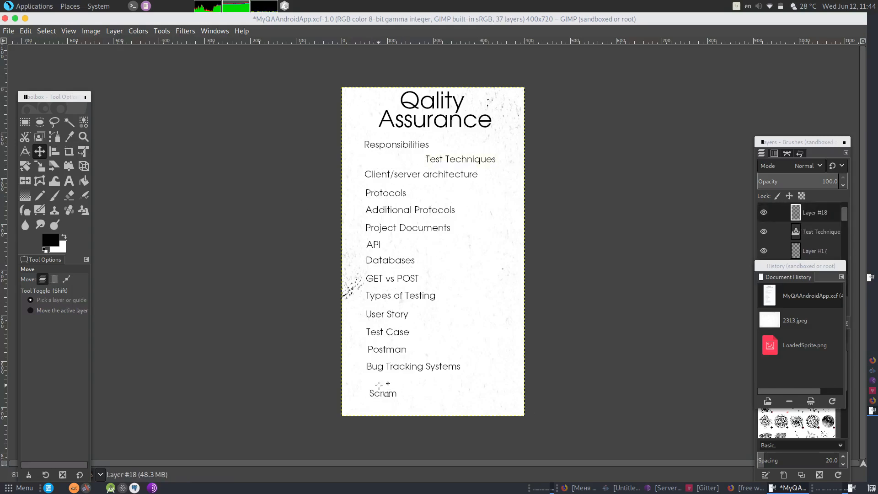
pyautogui.moveTo(460, 159); pyautogui.dragTo(399, 159)
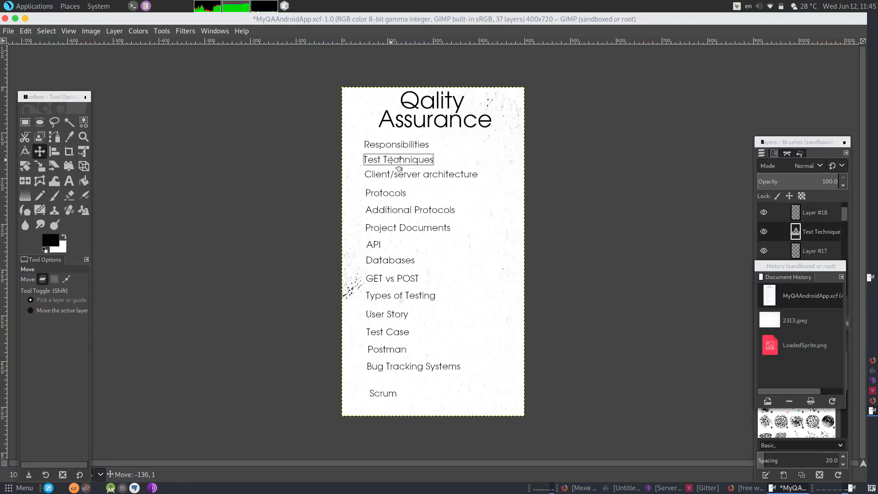
pyautogui.click(399, 160)
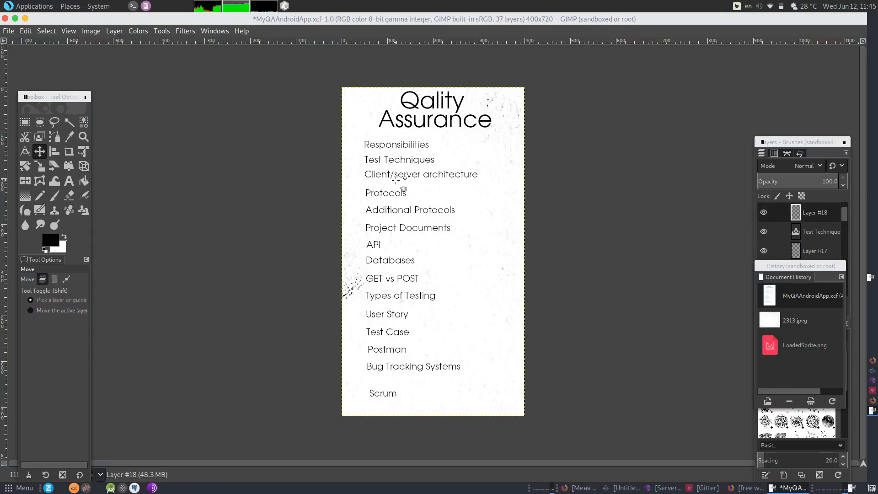
# Step: Link the 2313.jpeg layer and toggle its visibility off and back on
pyautogui.moveTo(845, 215); pyautogui.dragTo(848, 298)
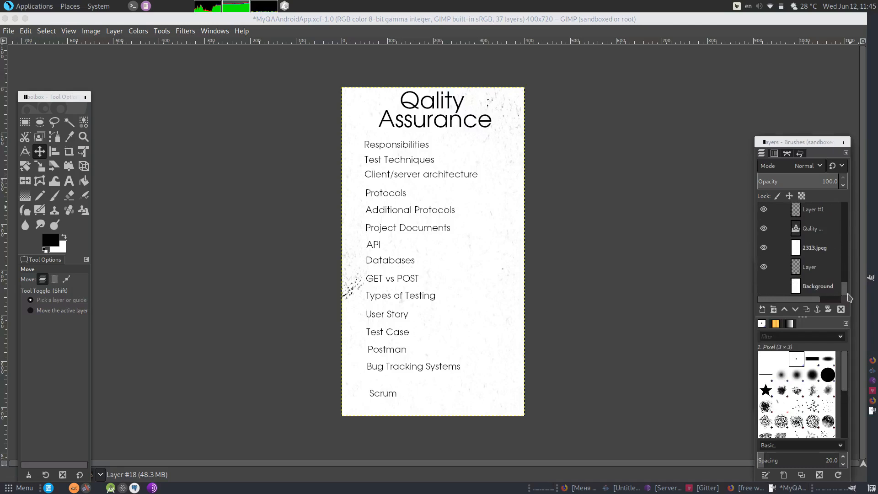
pyautogui.click(776, 289)
pyautogui.click(764, 249)
pyautogui.click(764, 249)
# Step: Look through the layer stack, selecting Layer #17, Bug Tracking Systems and Layer #1, and test which layer the list texts pick up
pyautogui.click(401, 175)
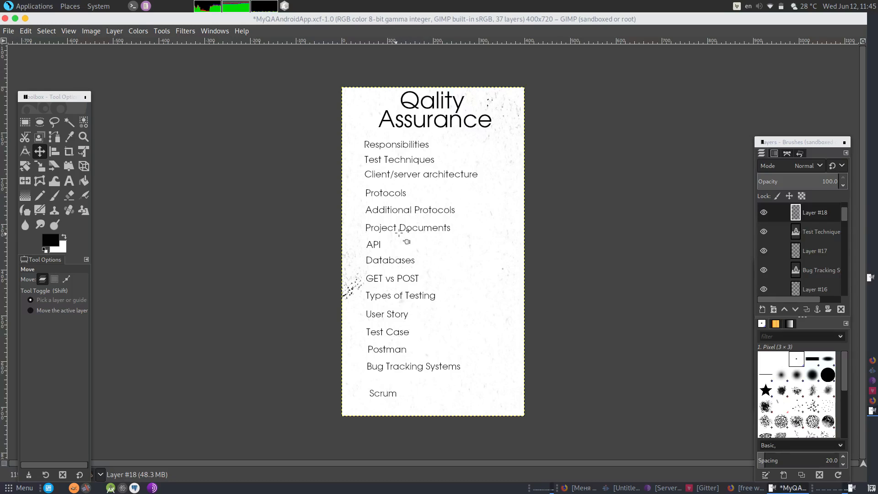
pyautogui.click(410, 230)
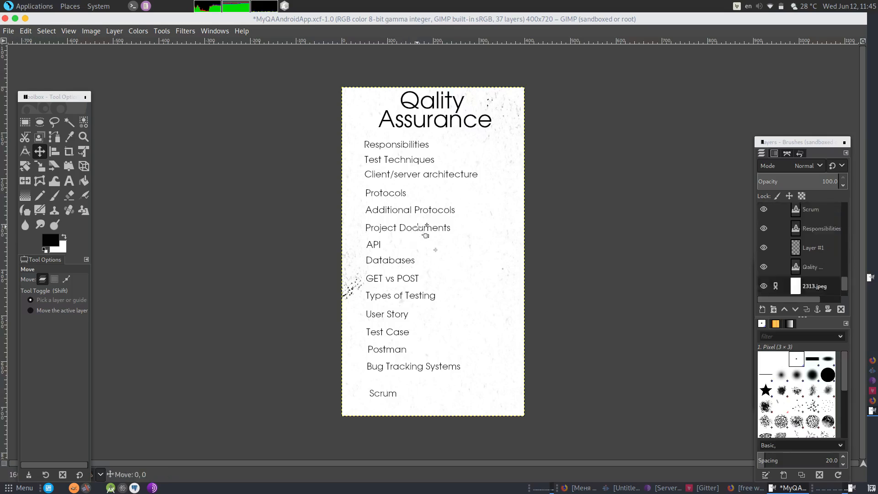
pyautogui.press('Home')
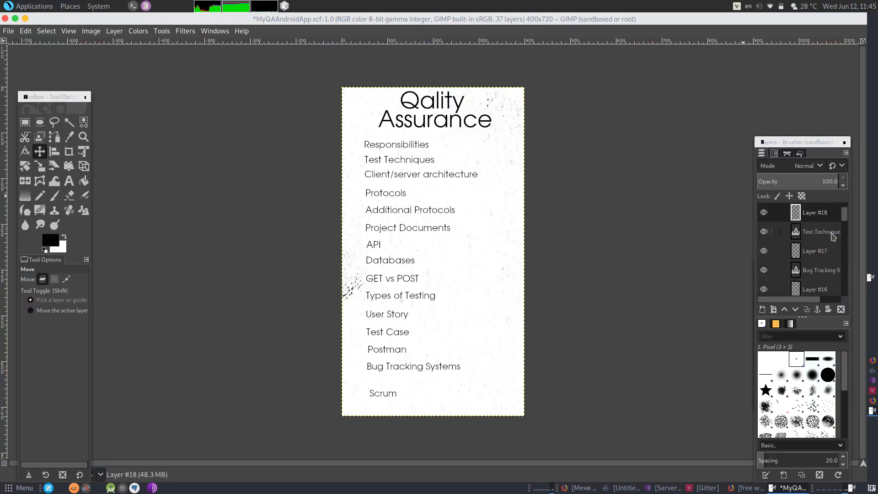
pyautogui.click(832, 234)
pyautogui.click(823, 257)
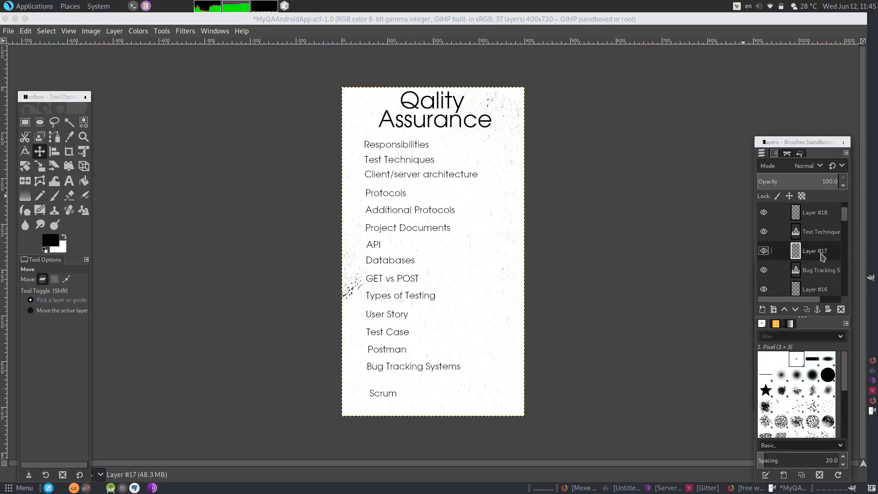
pyautogui.click(818, 274)
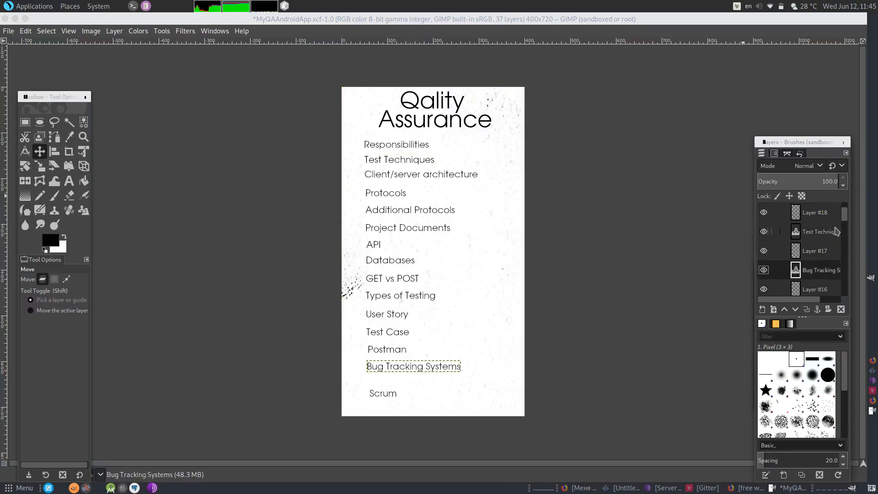
pyautogui.moveTo(846, 221); pyautogui.dragTo(845, 298)
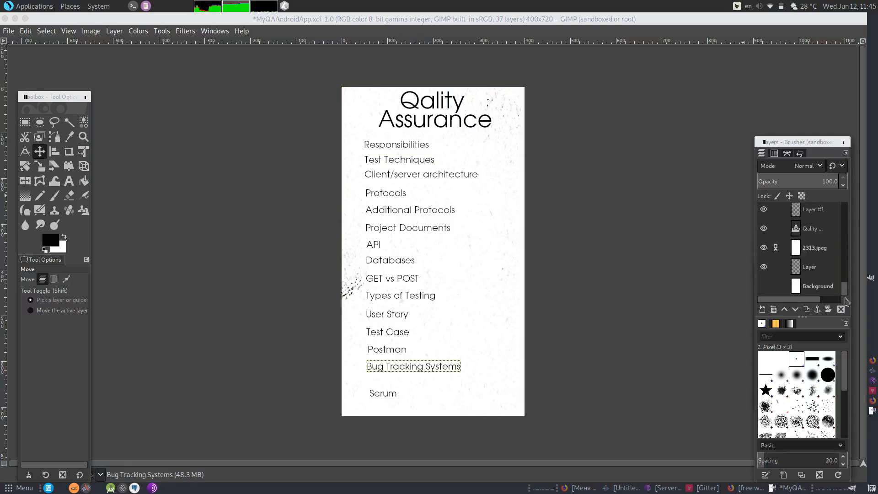
pyautogui.click(821, 218)
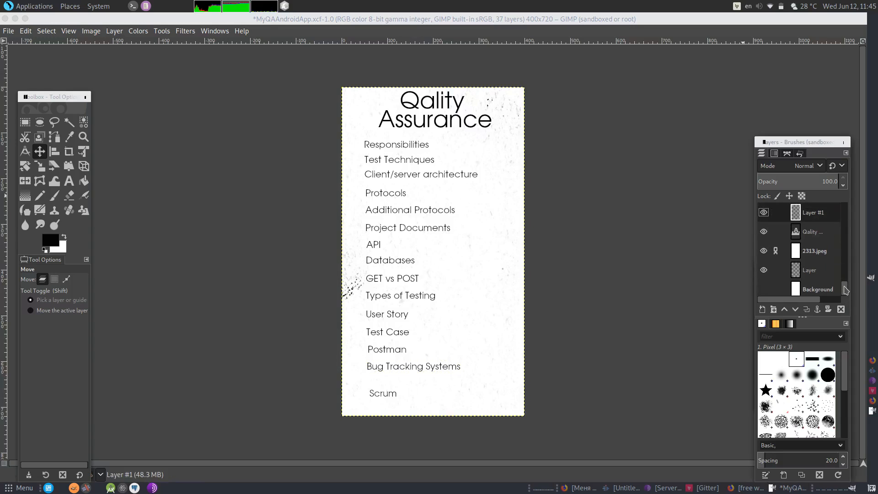
pyautogui.scroll(5, 846, 290)
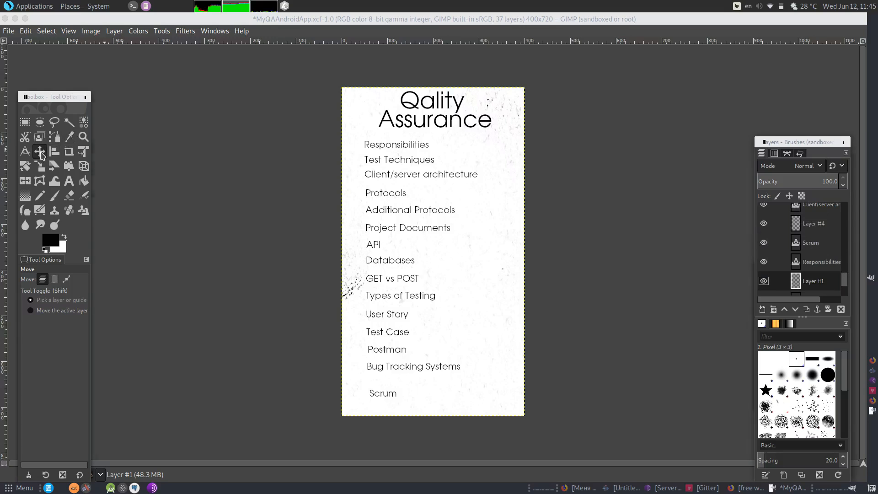
pyautogui.click(386, 230)
pyautogui.click(400, 236)
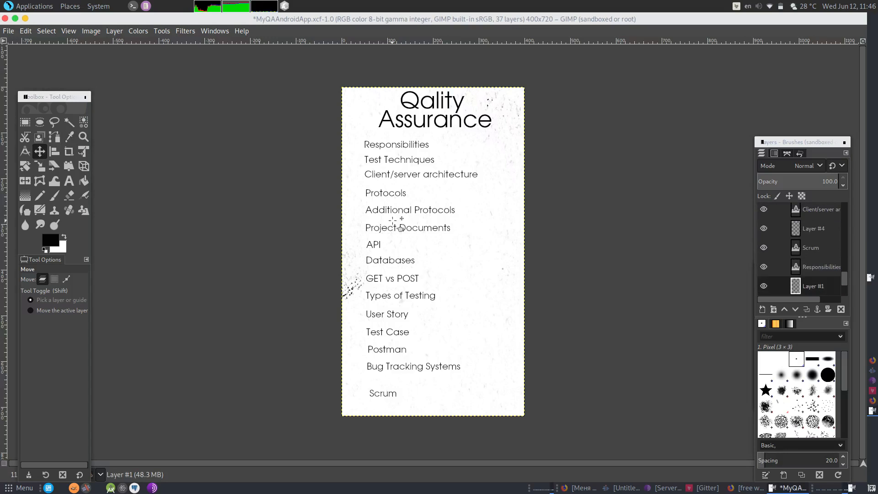
# Step: Nudge the Protocols text slightly upward, closer to Client/server architecture
pyautogui.click(397, 194)
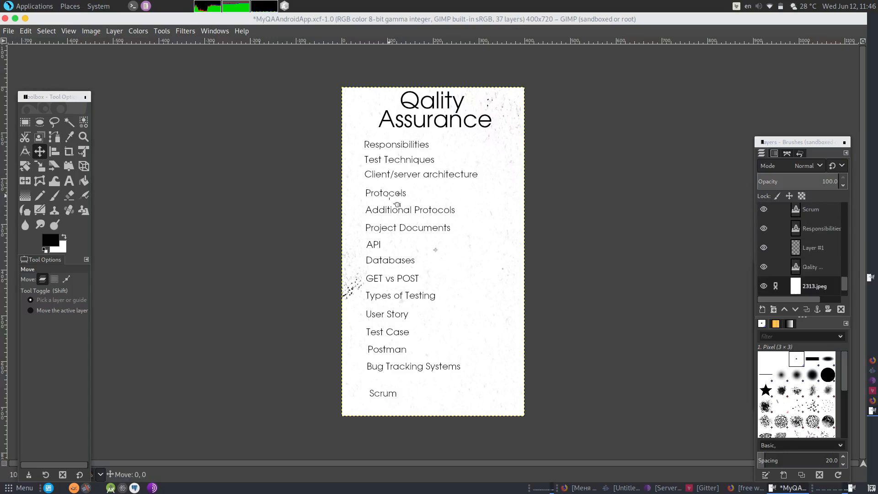
pyautogui.moveTo(399, 194); pyautogui.dragTo(402, 179)
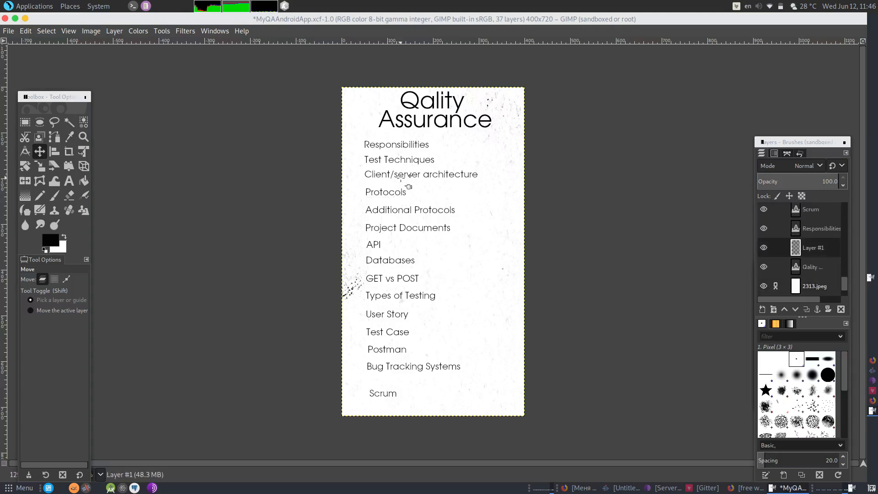
pyautogui.click(410, 186)
pyautogui.click(414, 182)
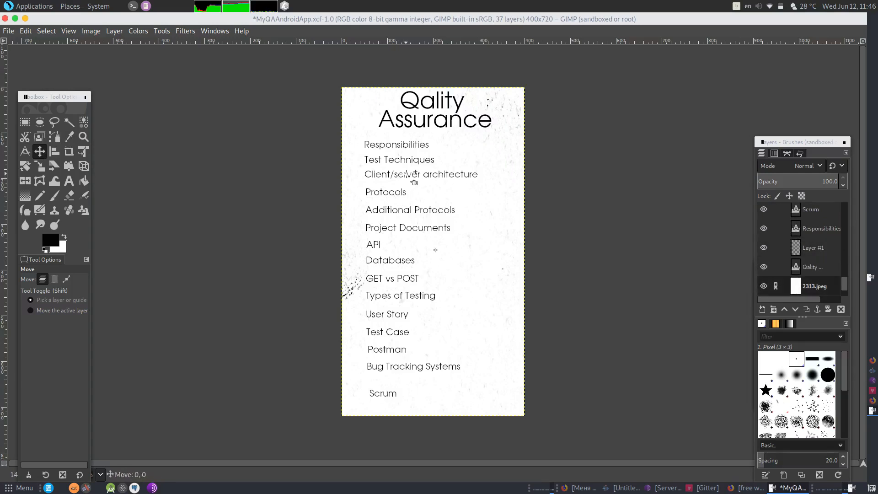
# Step: Shift the Client/server architecture text 2 px to the right to line it up with the list
pyautogui.click(406, 174)
pyautogui.click(418, 174)
pyautogui.click(430, 175)
pyautogui.moveTo(439, 174); pyautogui.dragTo(448, 173)
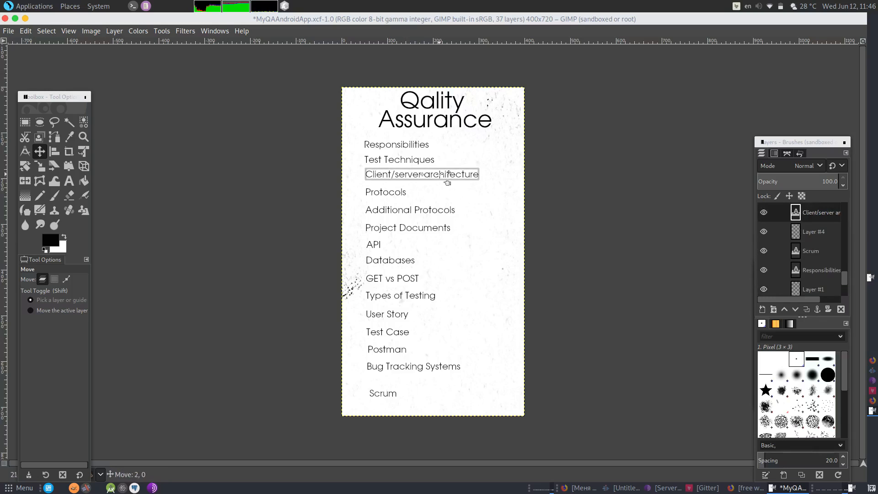
pyautogui.click(449, 174)
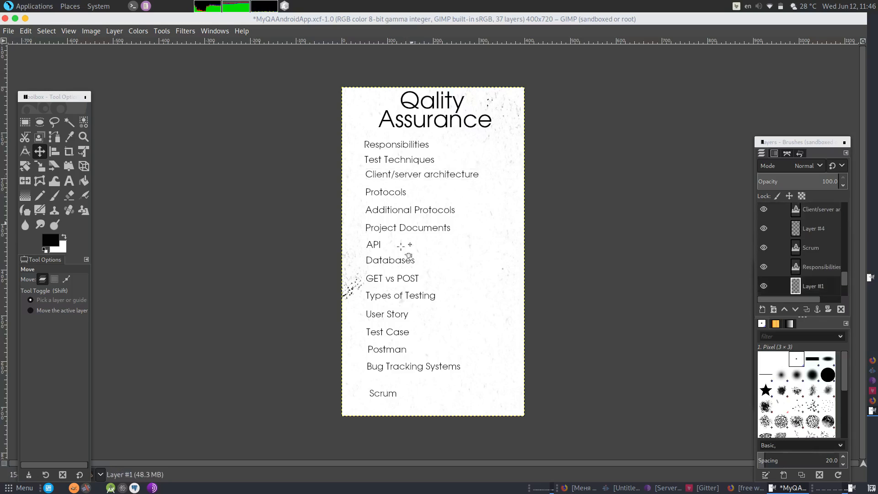
# Step: Try to move the GET vs POST text directly on the canvas
pyautogui.moveTo(413, 279); pyautogui.dragTo(395, 279)
pyautogui.click(413, 278)
pyautogui.click(394, 279)
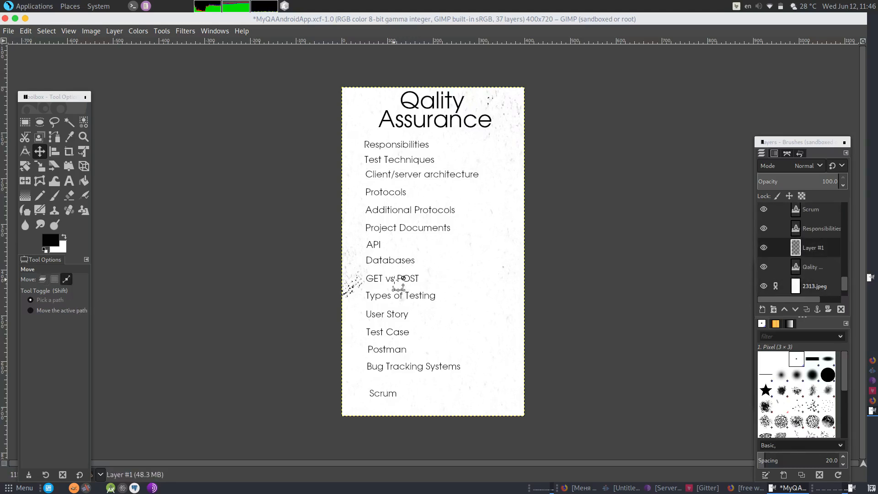
pyautogui.click(381, 278)
pyautogui.click(381, 279)
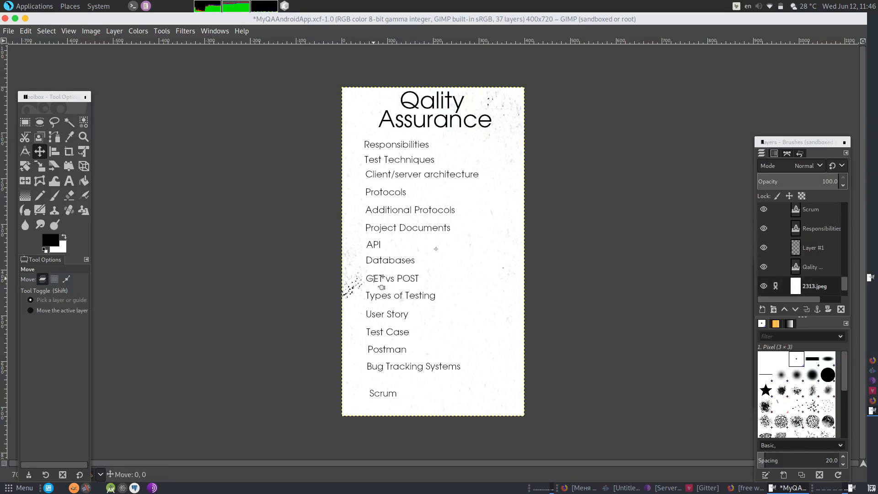
pyautogui.click(382, 278)
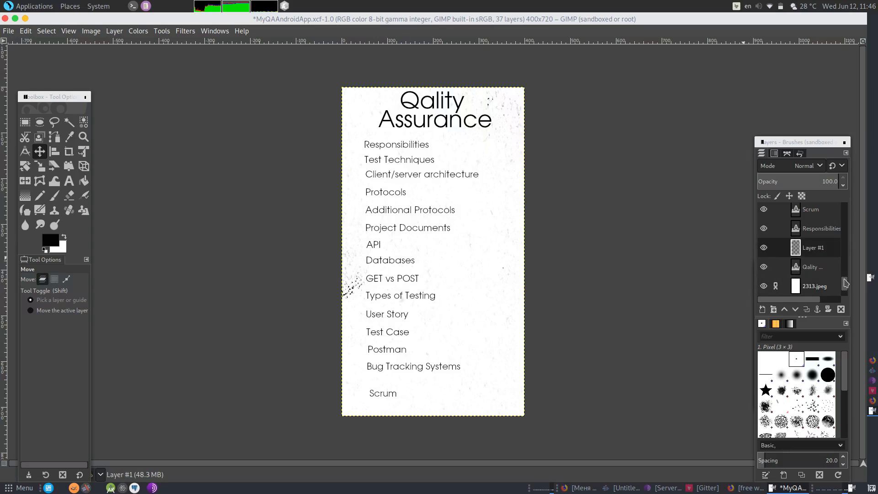
# Step: Make the GET vs POST layer active and move its text beside Protocols
pyautogui.moveTo(846, 284); pyautogui.dragTo(845, 247)
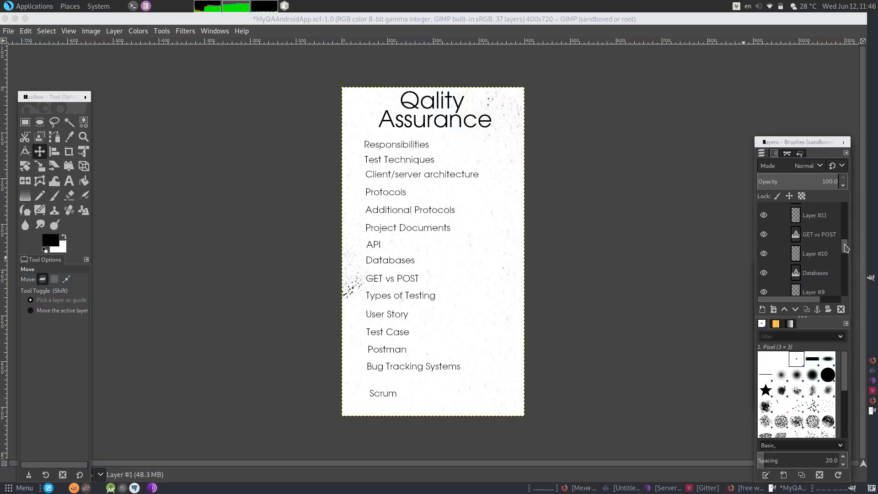
pyautogui.click(822, 236)
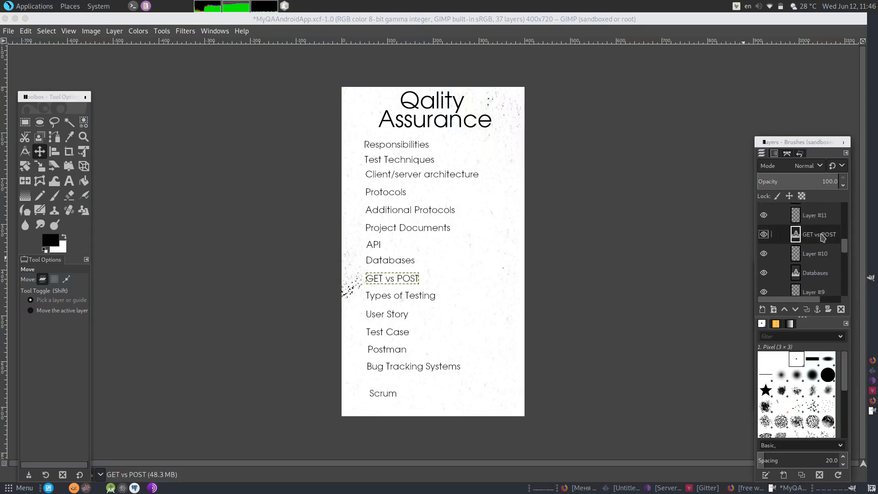
pyautogui.click(399, 277)
pyautogui.moveTo(406, 284); pyautogui.dragTo(450, 199)
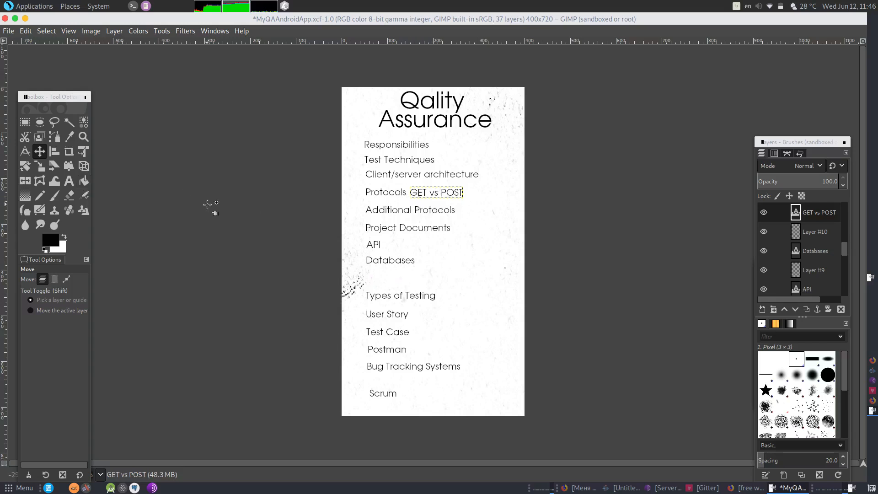
# Step: Clear the GET vs POST text and delete its layer
pyautogui.press('Delete')
pyautogui.click(829, 217)
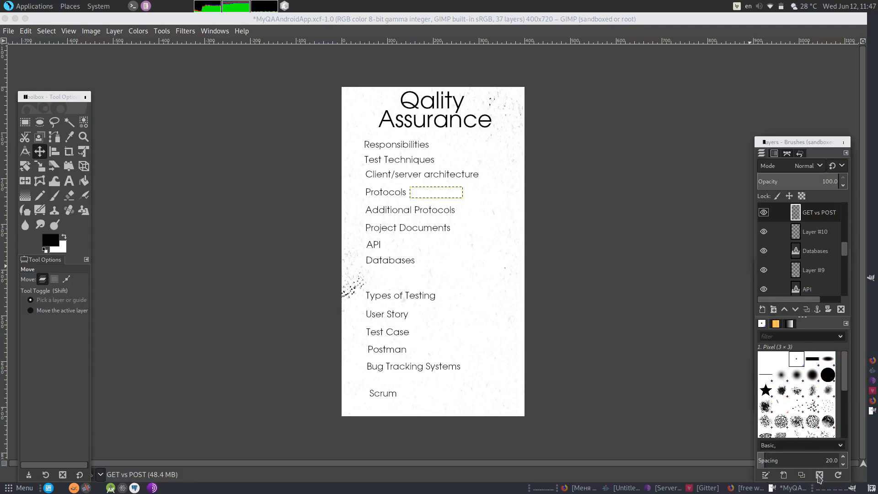
pyautogui.click(841, 309)
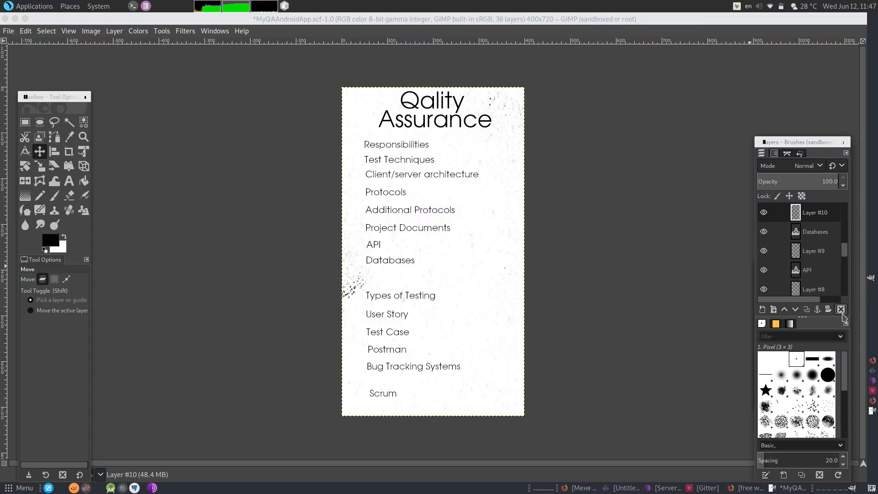
# Step: Extend the Protocols list entry with the Text tool so it reads "Protocols (GET vs POST, Postman)"
pyautogui.click(68, 181)
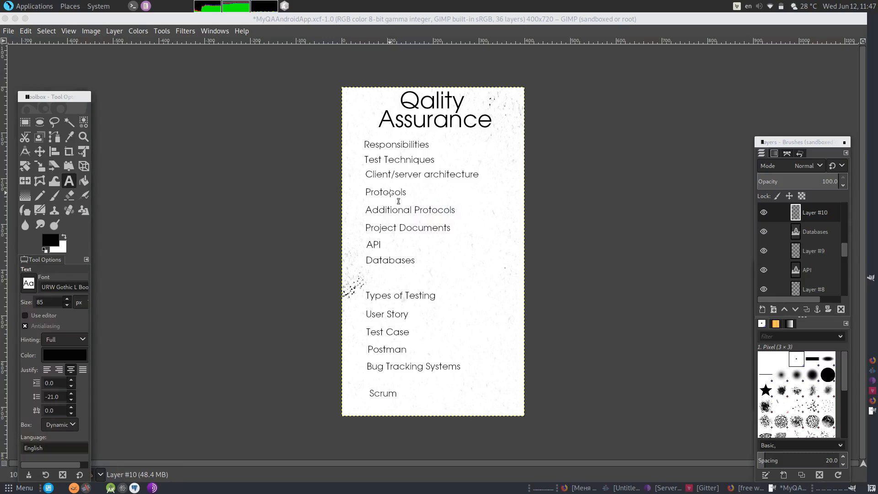
pyautogui.click(388, 196)
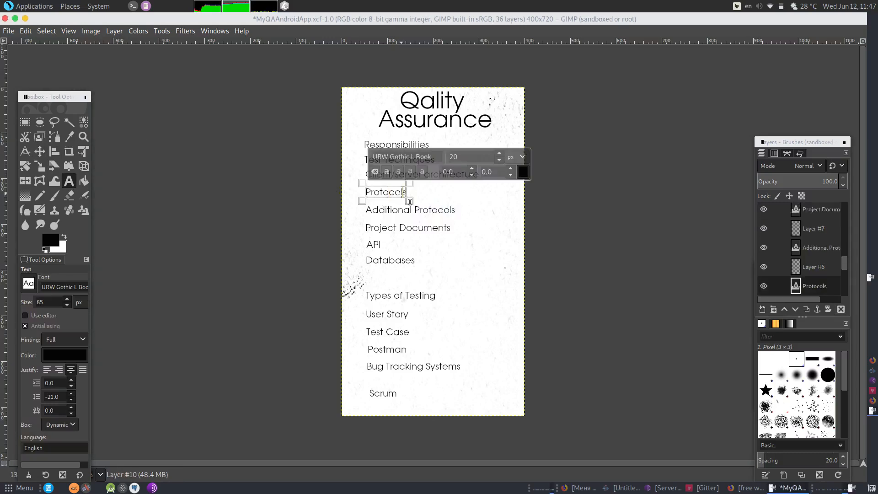
pyautogui.write('()')
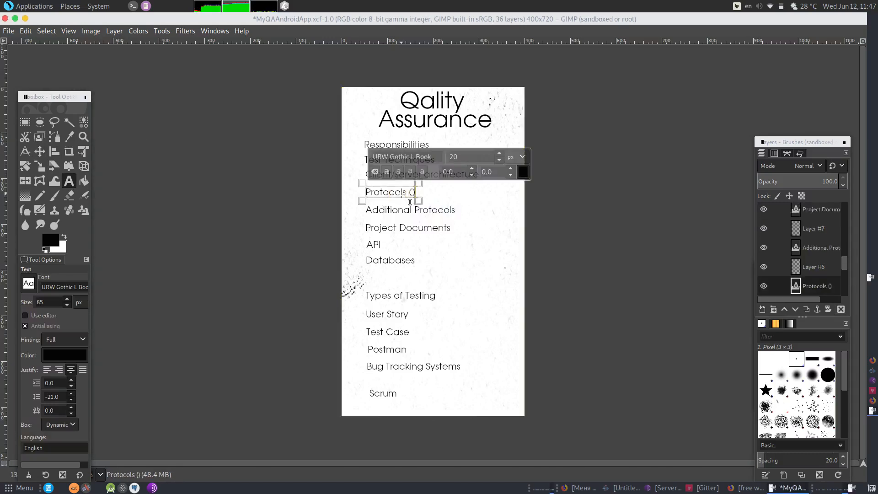
pyautogui.write('GET an')
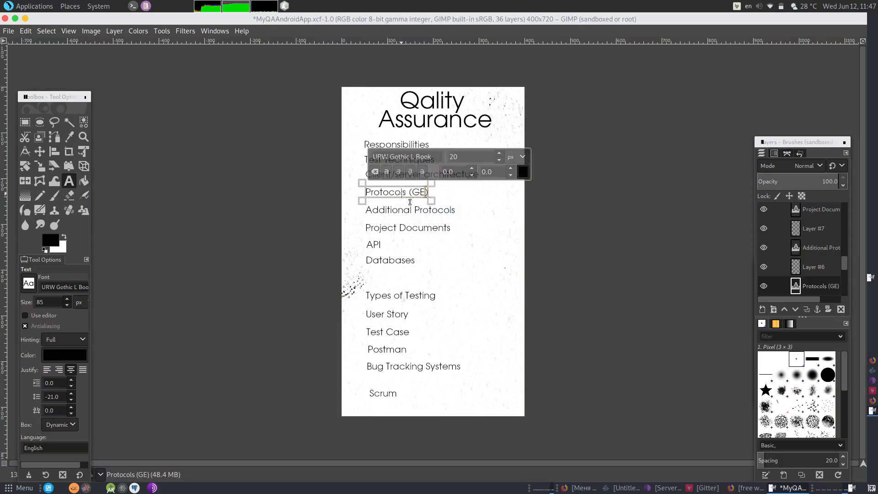
pyautogui.press('BackSpace')
pyautogui.press('BackSpace')
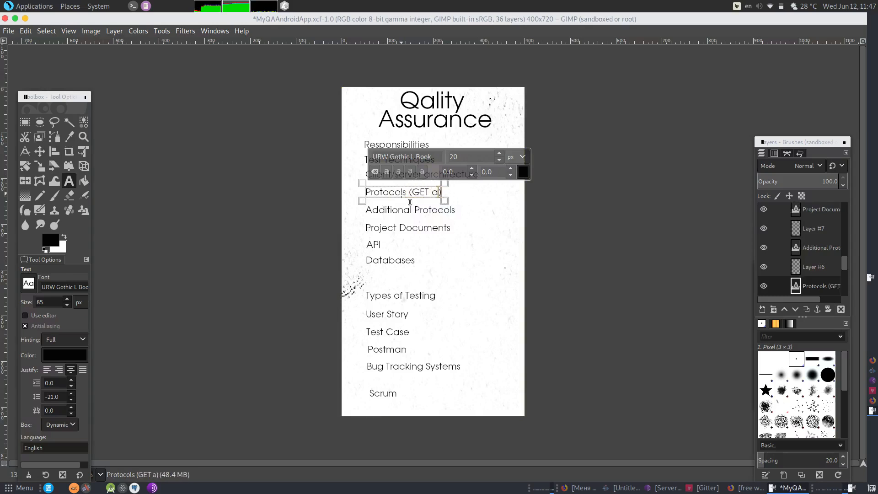
pyautogui.write('vs POST')
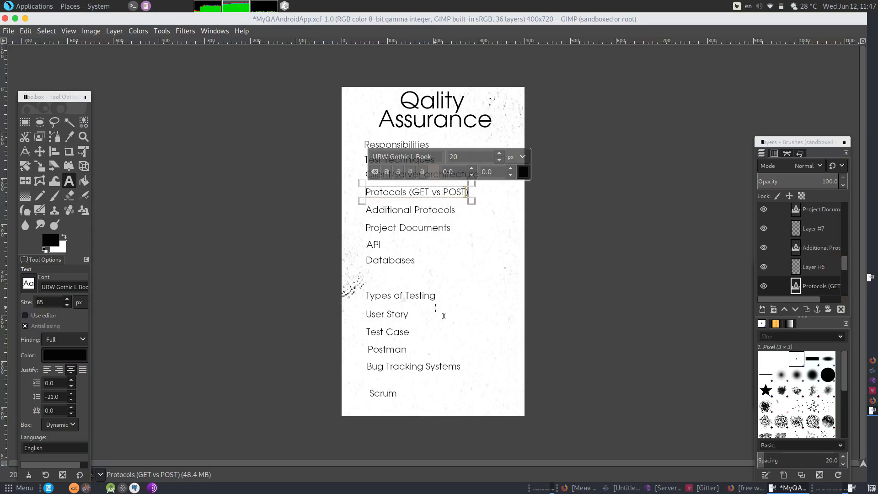
pyautogui.write(', Postman')
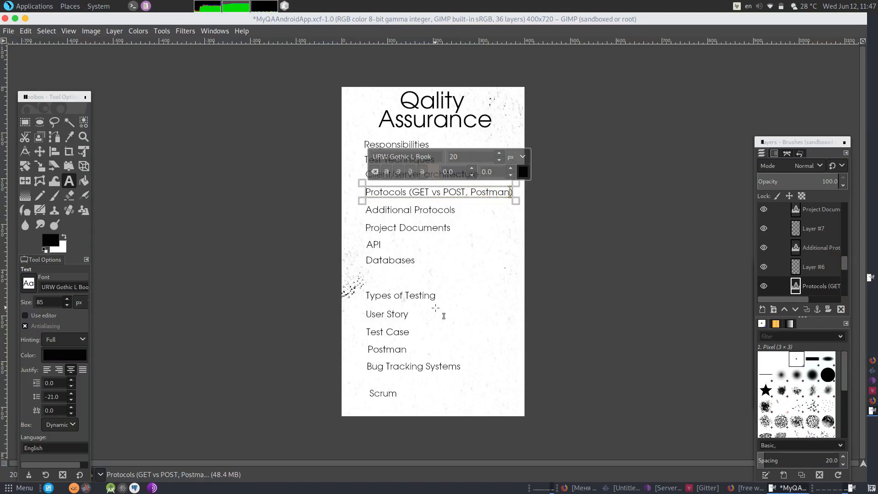
# Step: Delete the separate Postman text layer located between Test Case and Bug Tracking Systems
pyautogui.click(40, 152)
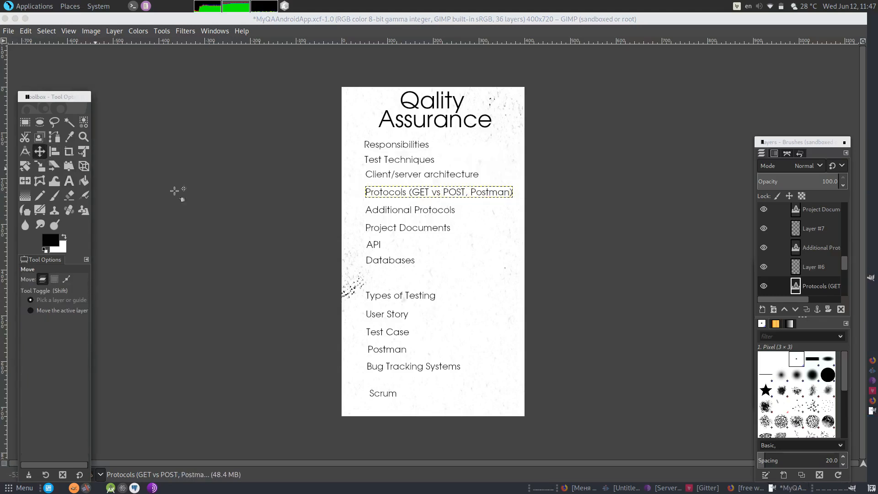
pyautogui.click(393, 353)
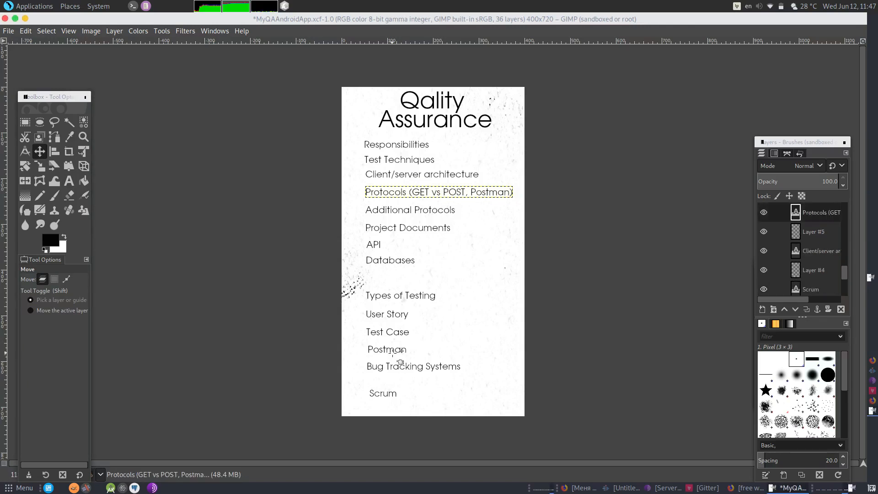
pyautogui.moveTo(845, 276); pyautogui.dragTo(846, 227)
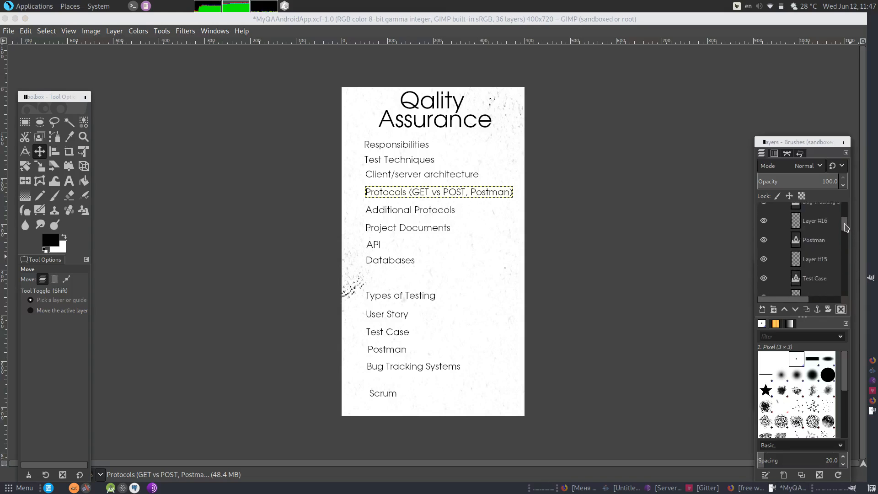
pyautogui.click(823, 244)
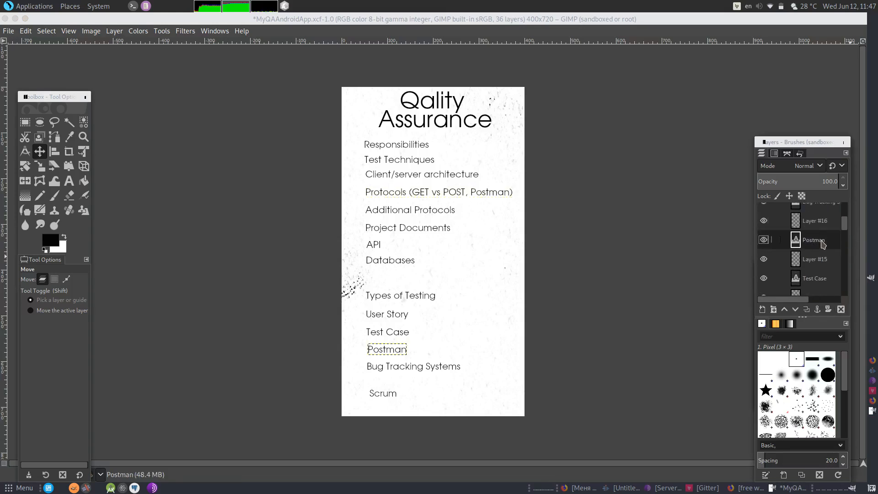
pyautogui.click(840, 309)
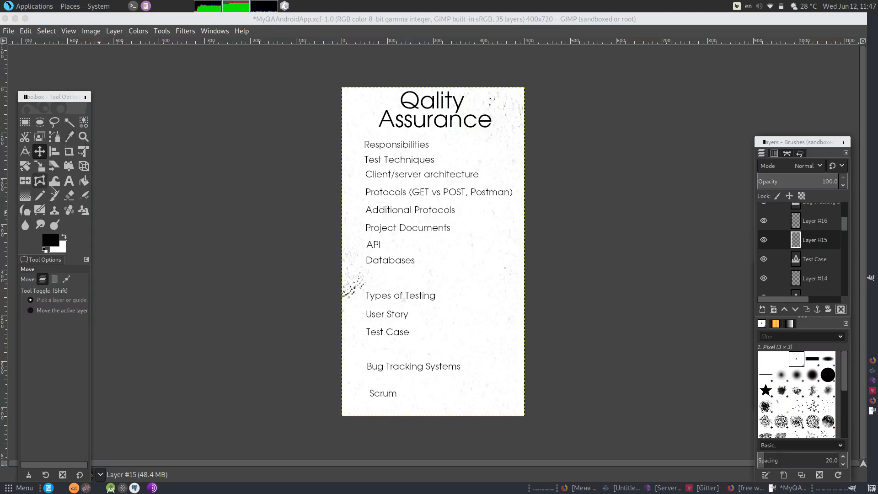
# Step: Change the wording of the Additional Protocols entry to "Extra Protocols"
pyautogui.click(69, 182)
pyautogui.click(401, 215)
pyautogui.doubleClick(400, 215)
pyautogui.write('E Protocols')
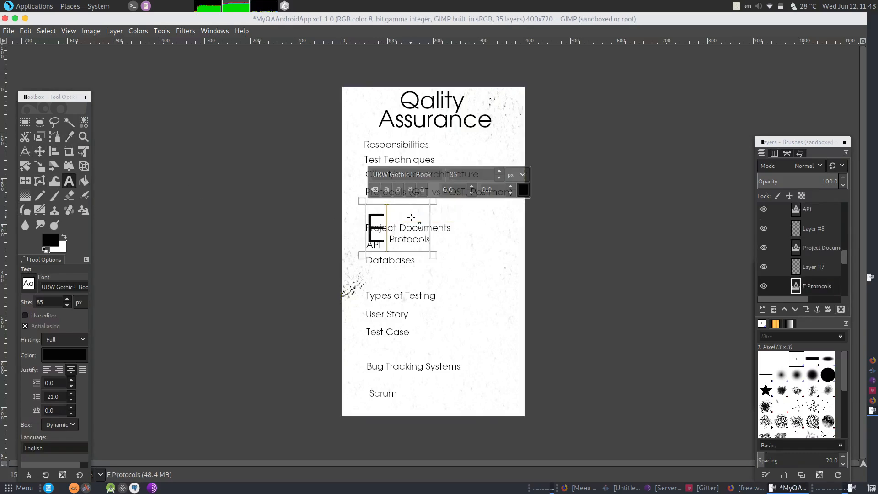
pyautogui.press('BackSpace')
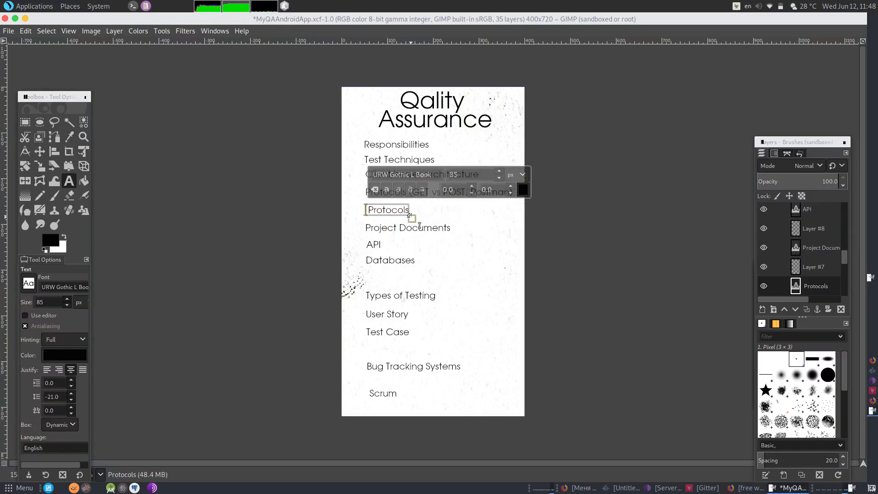
pyautogui.write('Extra')
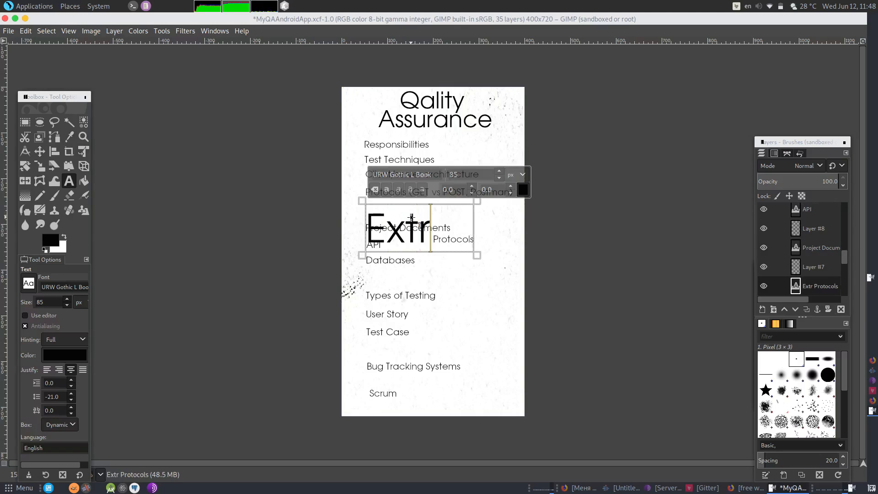
# Step: Set the font size of the whole Extra Protocols text to 20 px
pyautogui.hotkey('ctrl', 'a')
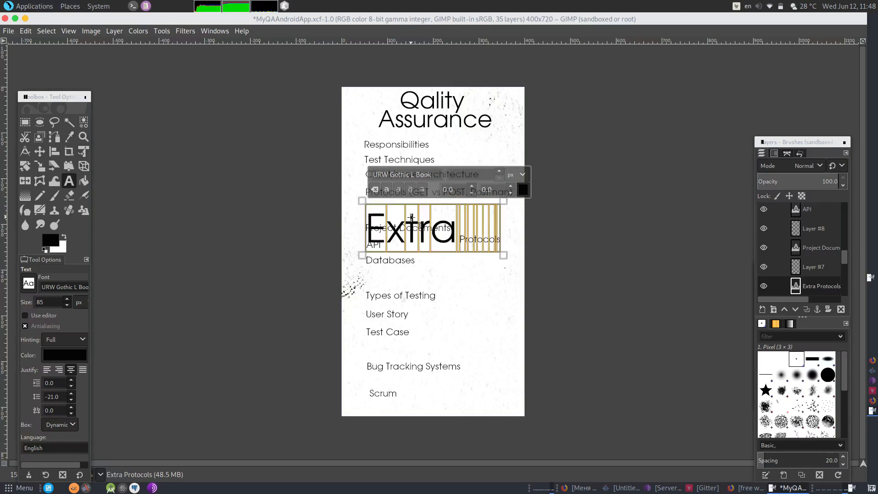
pyautogui.click(463, 178)
pyautogui.write('20')
pyautogui.press('Return')
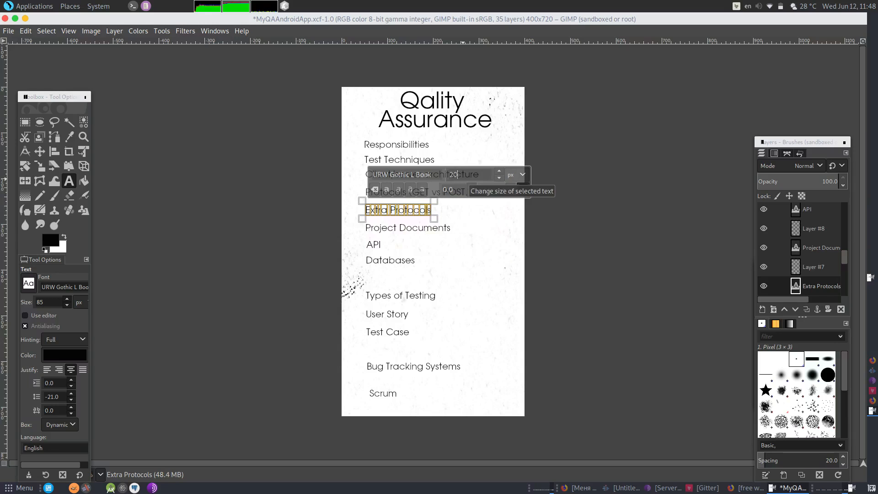
pyautogui.click(446, 215)
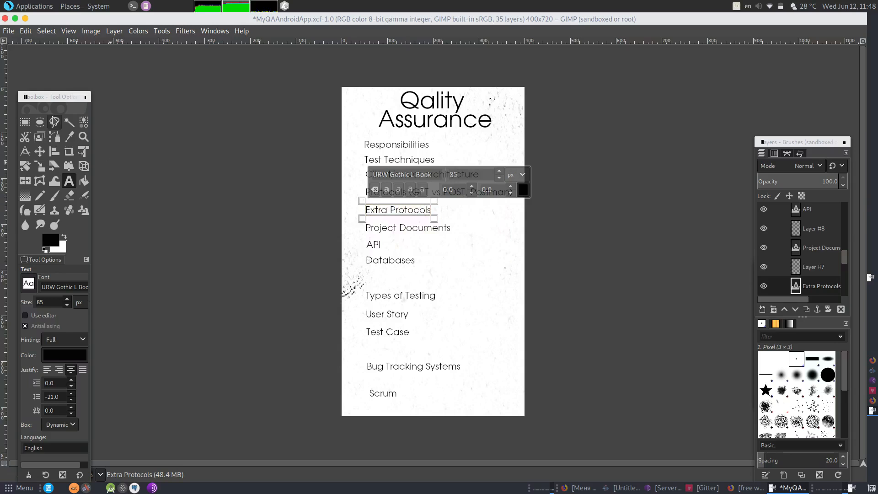
# Step: Make the API layer active and move its text down into the gap between Databases and Types of Testing
pyautogui.click(40, 152)
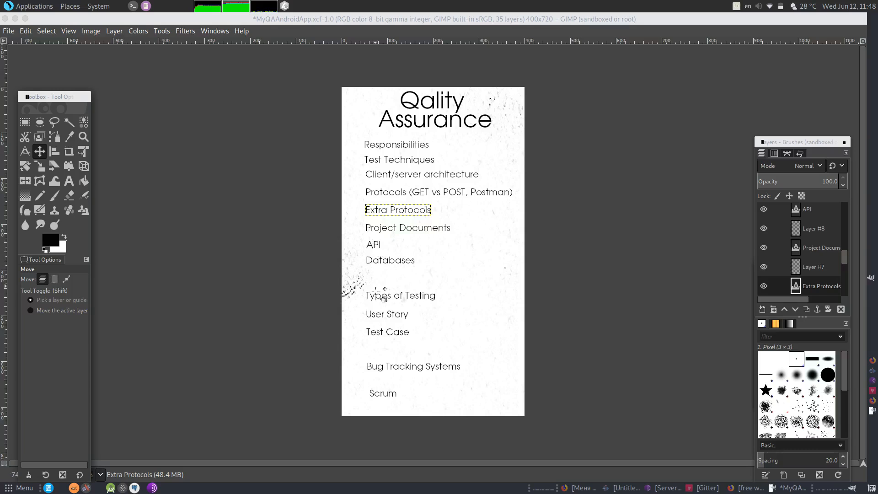
pyautogui.click(376, 260)
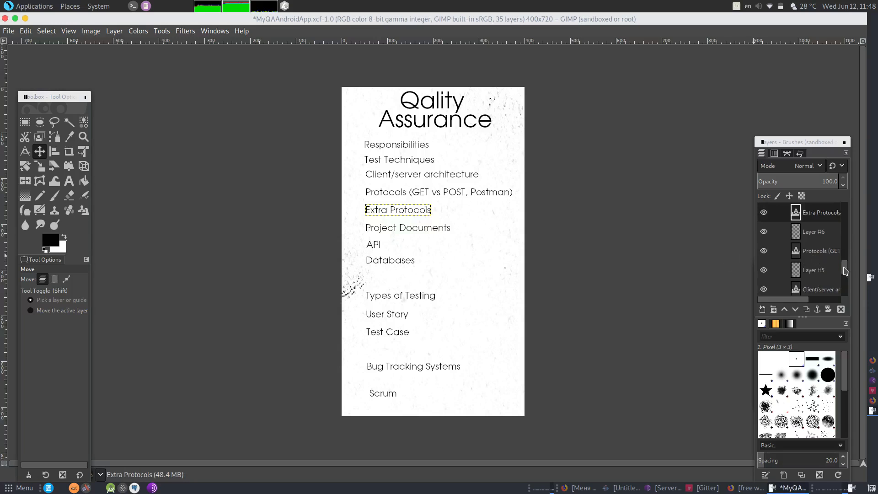
pyautogui.click(845, 268)
pyautogui.moveTo(845, 271); pyautogui.dragTo(846, 261)
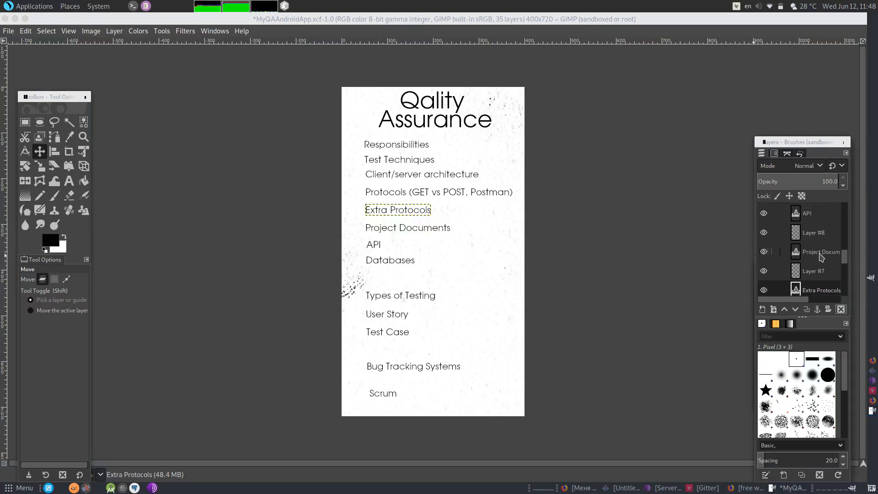
pyautogui.click(813, 216)
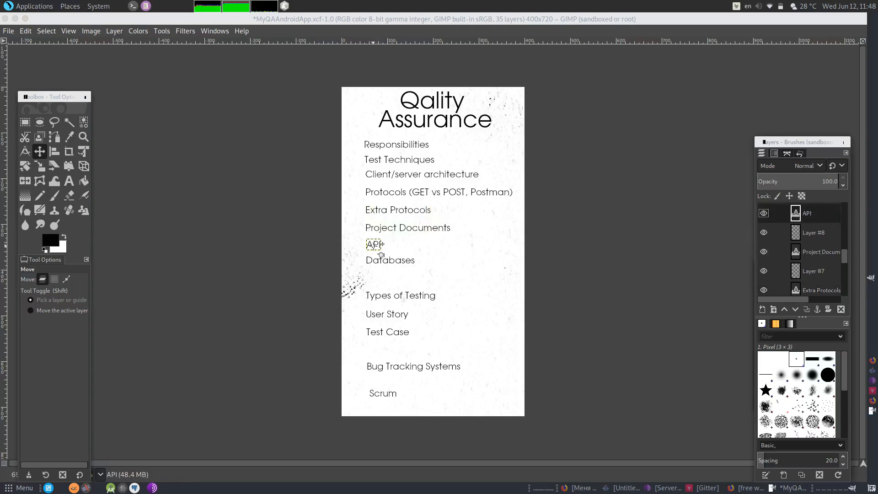
pyautogui.moveTo(373, 247); pyautogui.dragTo(374, 269)
pyautogui.hotkey('ctrl', 'z')
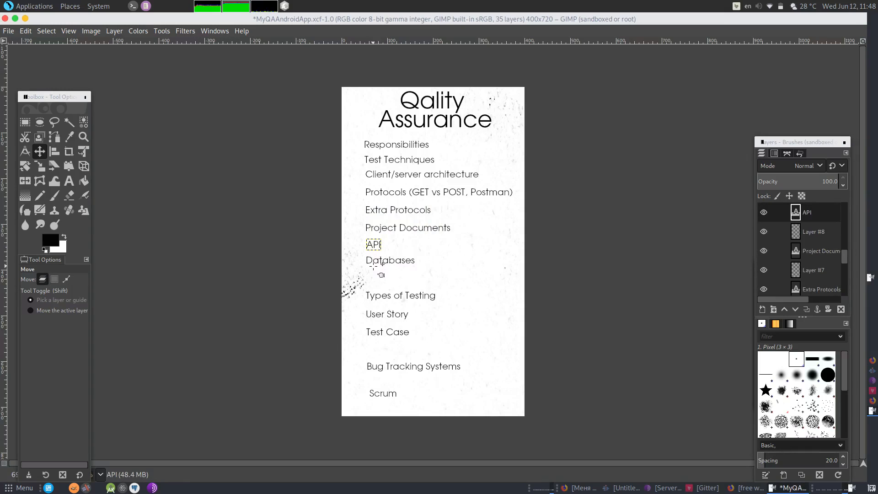
pyautogui.moveTo(382, 251); pyautogui.dragTo(382, 285)
# Step: Make the Types of Testing layer active and move its text up between Project Documents and Databases
pyautogui.click(384, 297)
pyautogui.click(409, 298)
pyautogui.scroll(4, 846, 261)
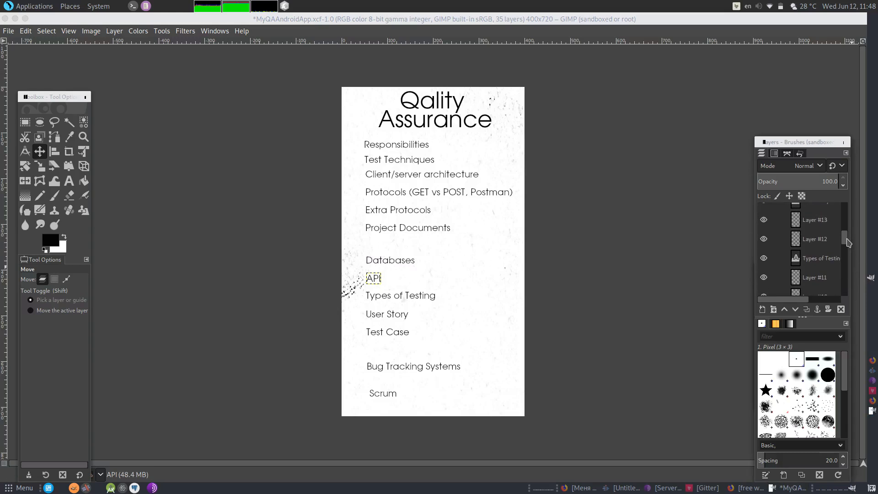
pyautogui.click(824, 260)
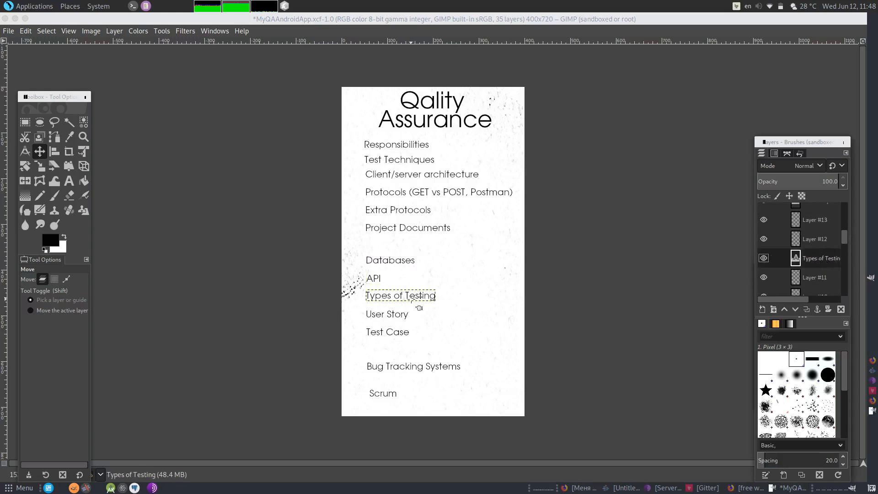
pyautogui.moveTo(419, 303); pyautogui.dragTo(419, 251)
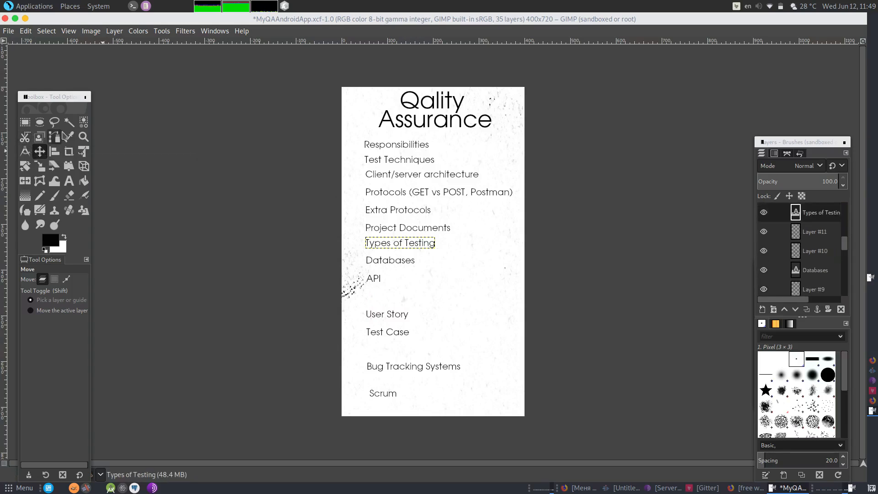
# Step: Make the Scrum layer active and move its text from the end of the list to beside Responsibilities
pyautogui.click(41, 153)
pyautogui.click(402, 145)
pyautogui.click(401, 159)
pyautogui.moveTo(845, 247); pyautogui.dragTo(847, 279)
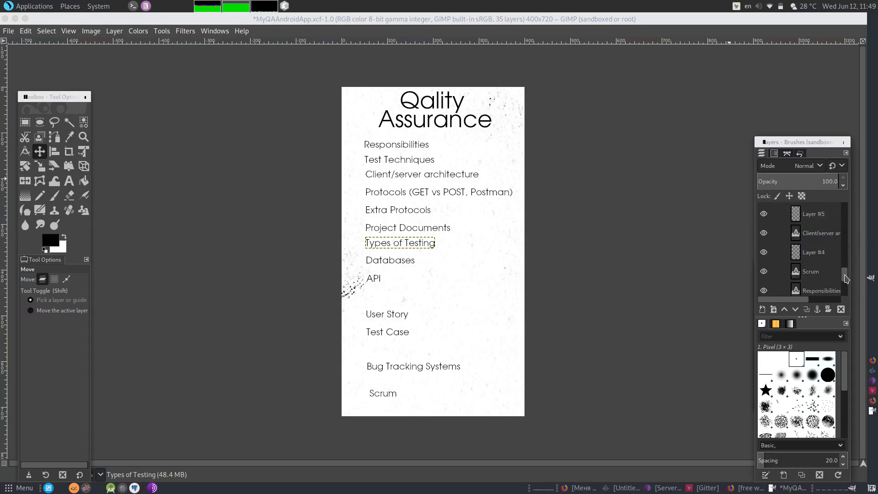
pyautogui.moveTo(846, 279)
pyautogui.mouseDown()
pyautogui.moveTo(847, 294)
pyautogui.moveTo(846, 279)
pyautogui.mouseUp()
pyautogui.click(807, 270)
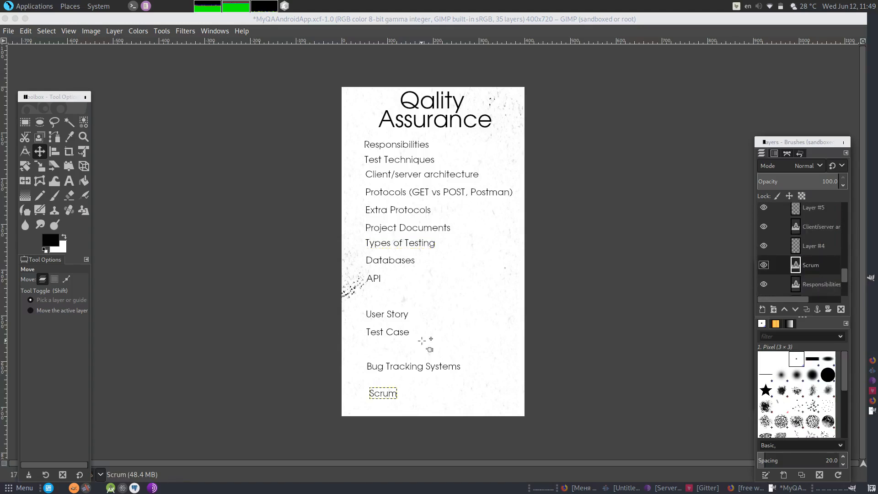
pyautogui.moveTo(393, 401); pyautogui.dragTo(492, 193)
pyautogui.hotkey('ctrl', 'z')
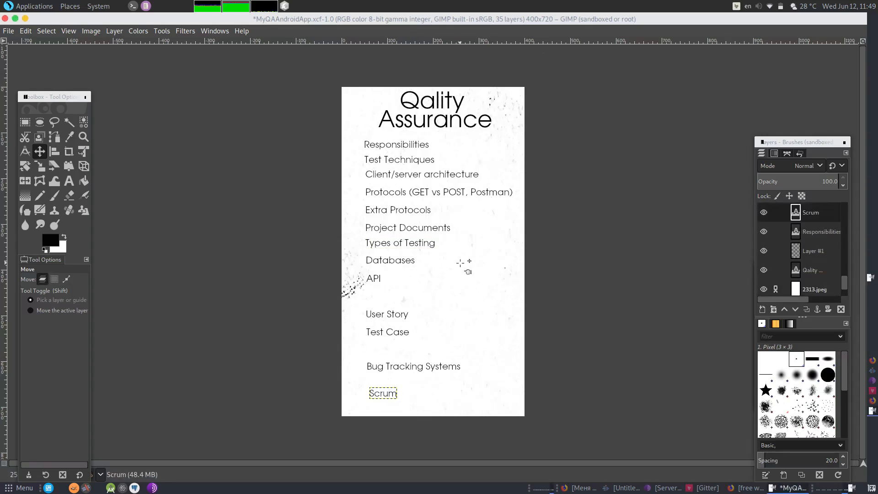
pyautogui.click(391, 399)
pyautogui.moveTo(392, 403); pyautogui.dragTo(497, 160)
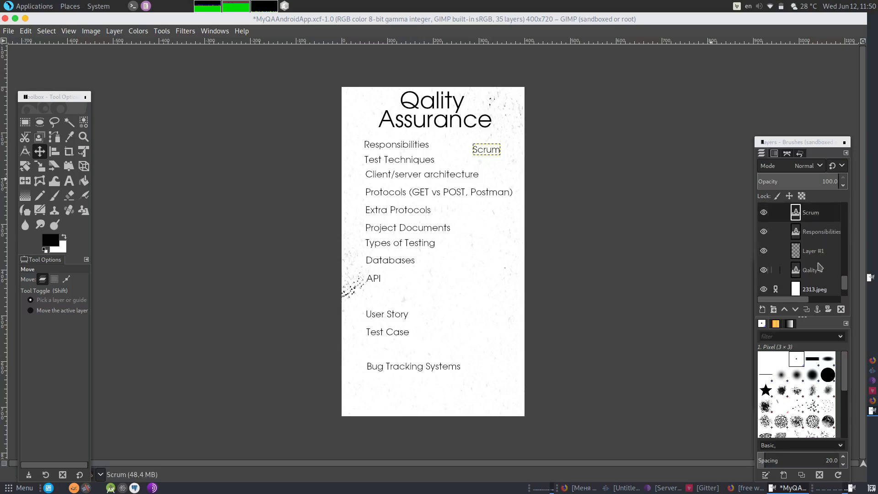
# Step: Try to move the Protocols (GET vs POST, Postman) text down from its place in the list, undoing each attempt
pyautogui.scroll(1, 847, 283)
pyautogui.scroll(5, 848, 284)
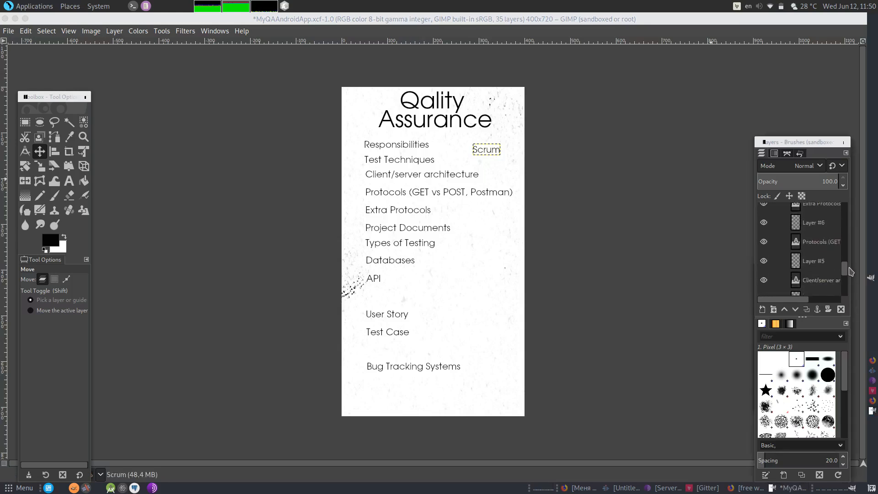
pyautogui.click(822, 245)
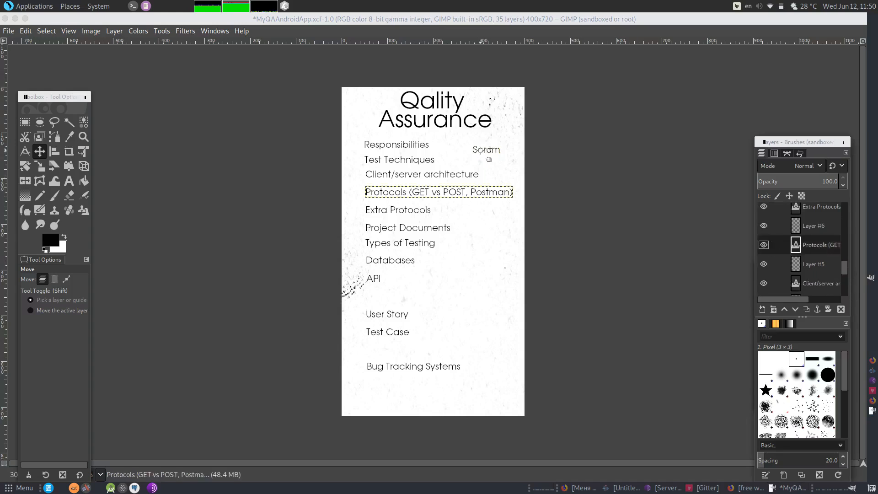
pyautogui.click(464, 193)
pyautogui.moveTo(464, 199); pyautogui.dragTo(466, 228)
pyautogui.hotkey('ctrl', 'z')
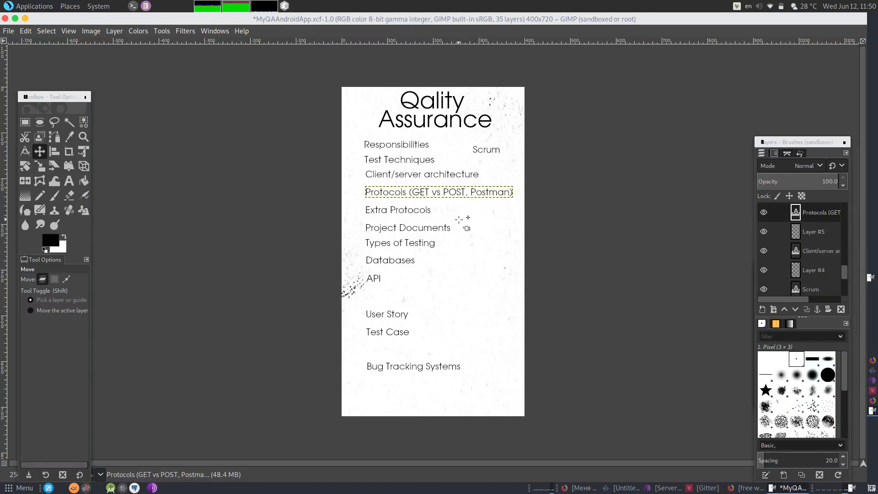
pyautogui.click(459, 192)
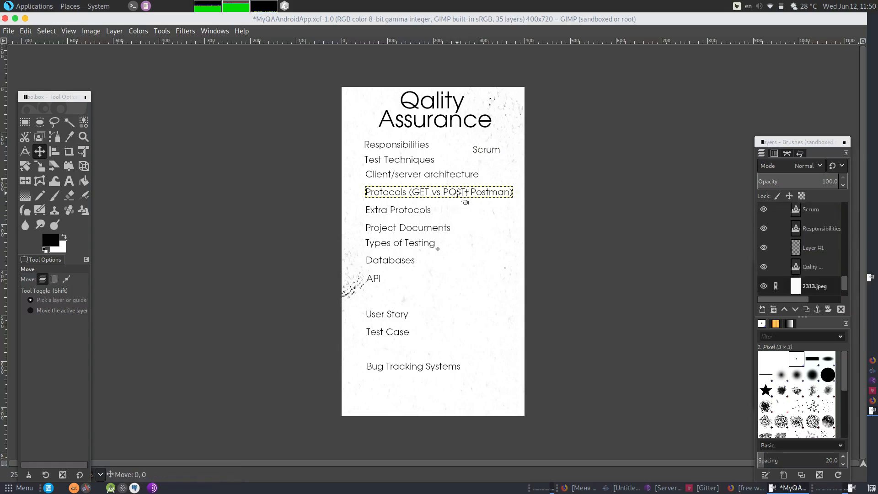
pyautogui.hotkey('ctrl', 'z')
pyautogui.moveTo(459, 192); pyautogui.dragTo(456, 211)
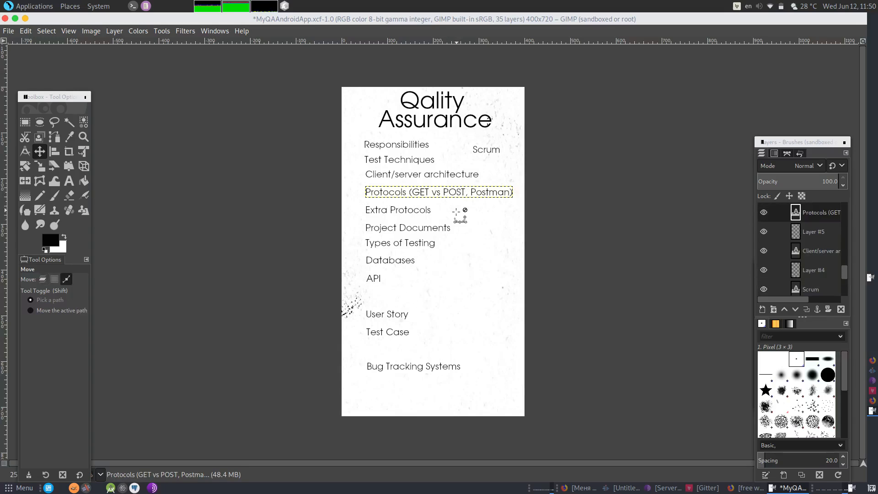
pyautogui.hotkey('ctrl', 'z')
pyautogui.click(819, 212)
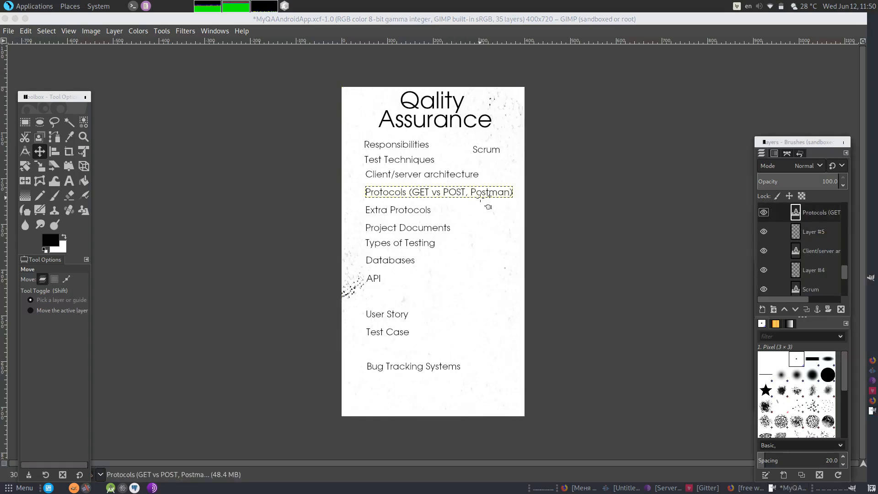
pyautogui.moveTo(489, 193); pyautogui.dragTo(488, 192)
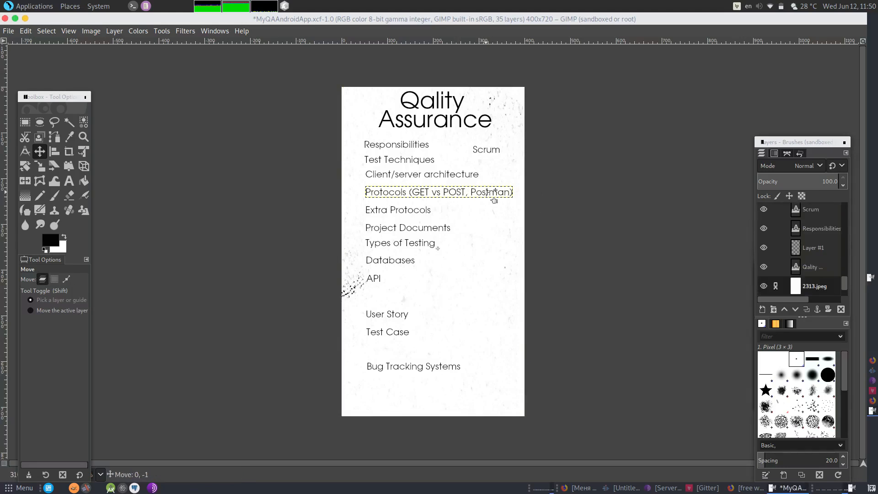
pyautogui.hotkey('ctrl', 'z')
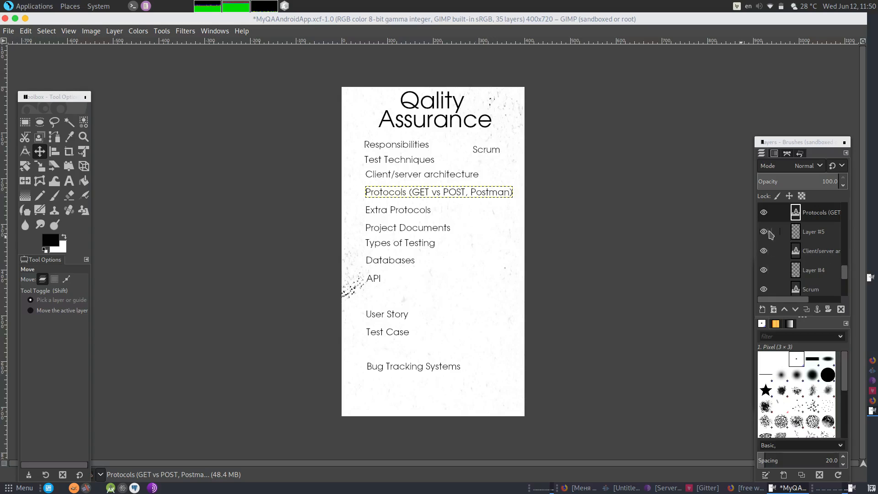
# Step: Check by toggling visibility that Layer #5 and Layer #4 hold no content, and delete both layers
pyautogui.click(766, 232)
pyautogui.click(767, 232)
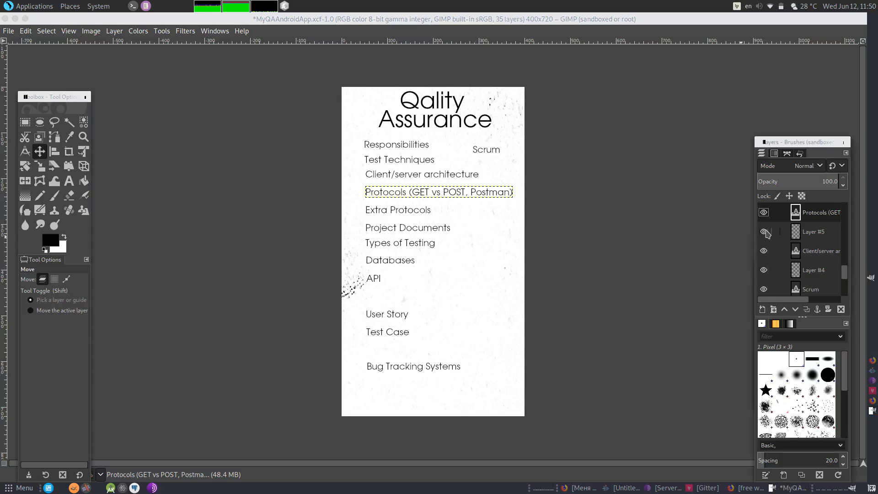
pyautogui.click(767, 233)
pyautogui.click(826, 239)
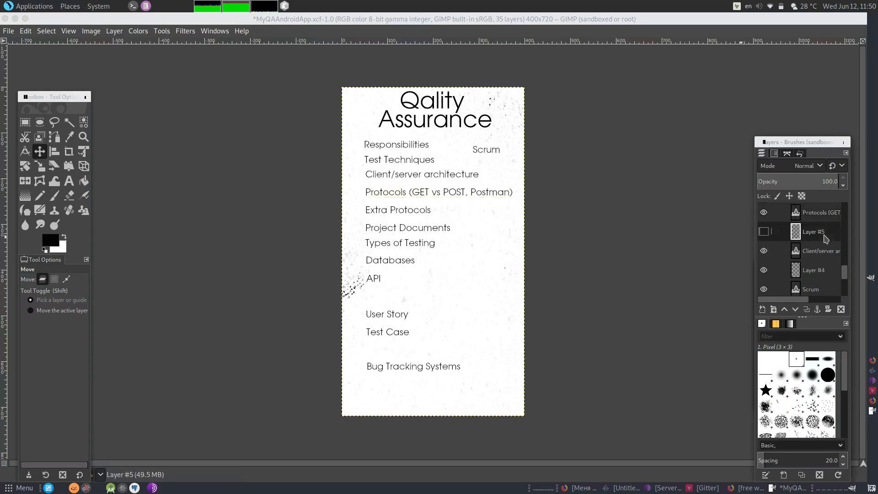
pyautogui.click(841, 309)
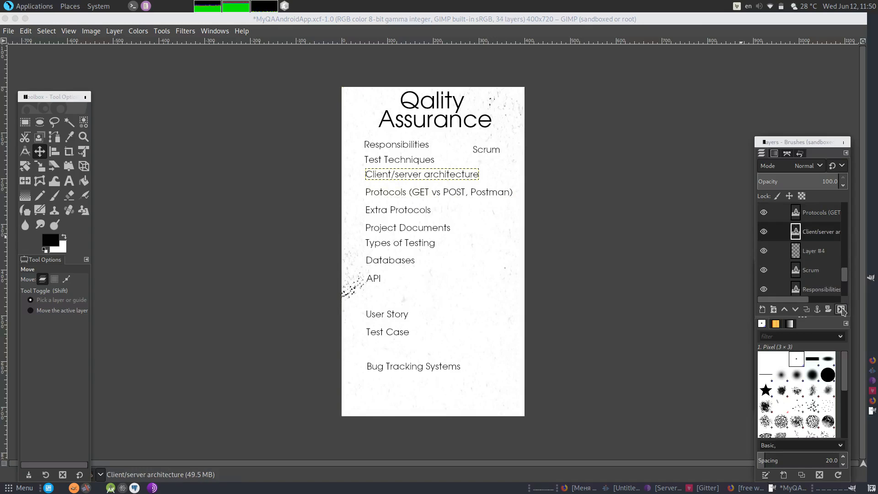
pyautogui.click(822, 255)
pyautogui.click(764, 251)
pyautogui.click(840, 309)
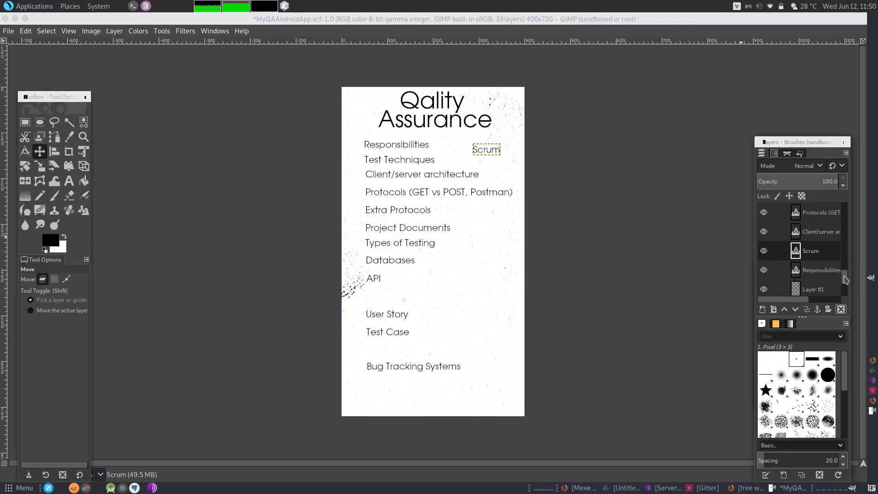
# Step: Delete the empty Layer #1 above the title text and the hidden layer named Layer below 2313.jpeg
pyautogui.scroll(-2, 846, 279)
pyautogui.click(765, 248)
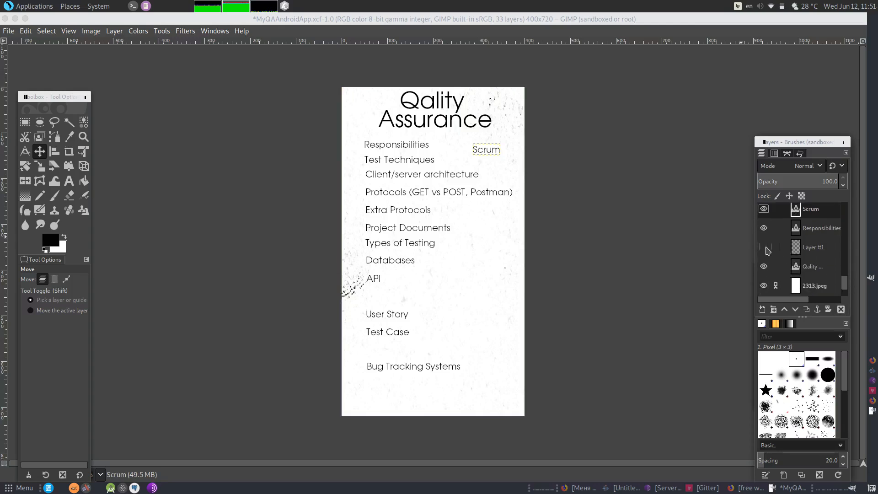
pyautogui.click(766, 247)
pyautogui.click(830, 255)
pyautogui.click(842, 311)
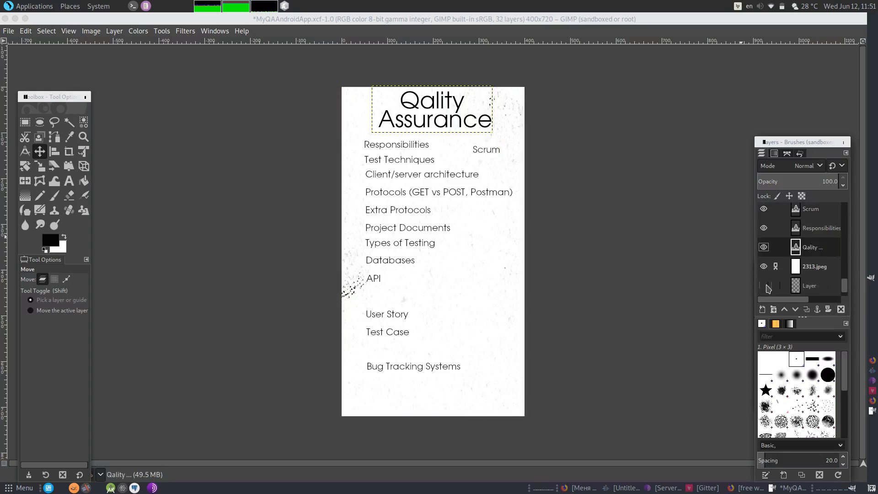
pyautogui.click(813, 288)
pyautogui.click(842, 310)
# Step: Delete the empty layers Layer #16, Layer #15 and Layer #14 around the Test Case text layer
pyautogui.moveTo(846, 293); pyautogui.dragTo(836, 231)
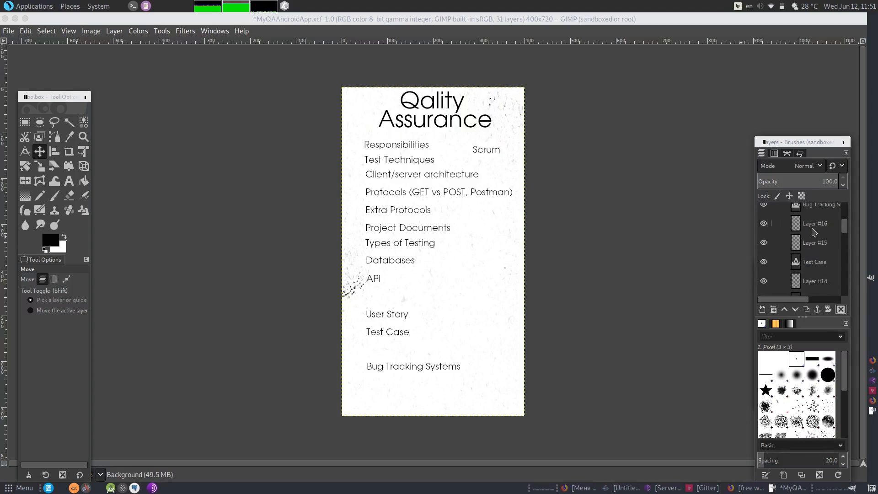
pyautogui.click(814, 231)
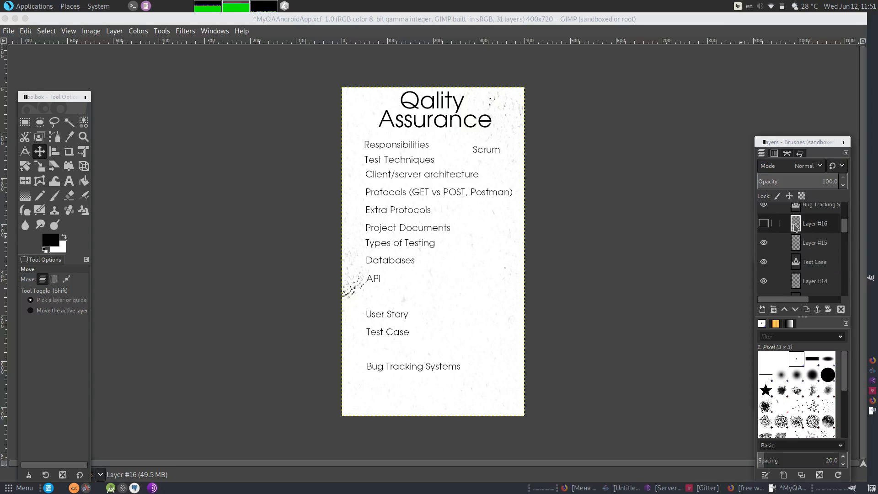
pyautogui.click(841, 309)
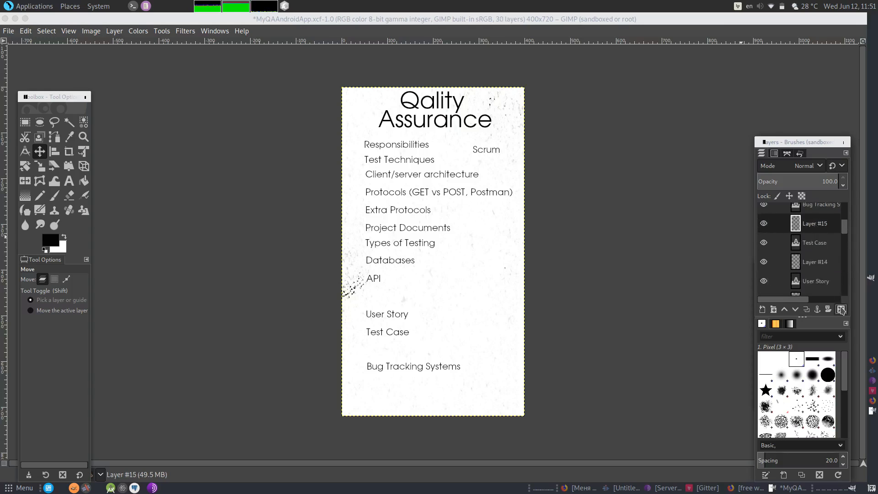
pyautogui.click(764, 224)
pyautogui.click(841, 310)
pyautogui.click(764, 243)
pyautogui.click(819, 243)
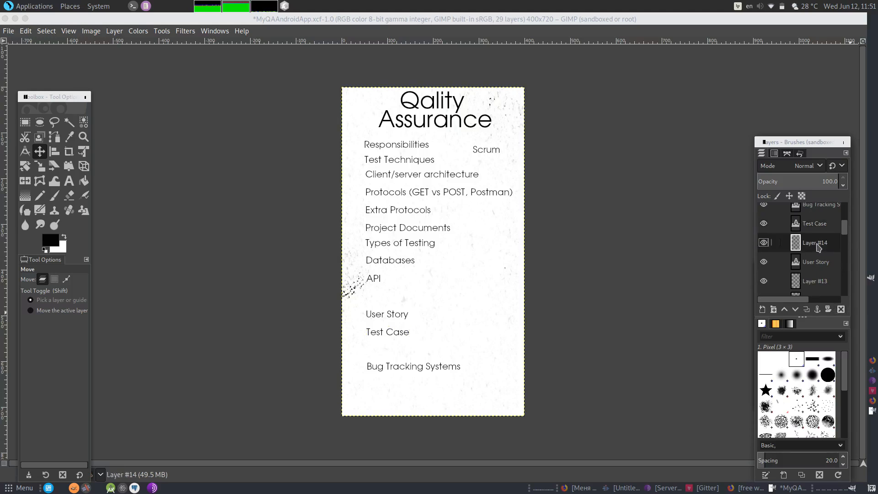
pyautogui.click(841, 309)
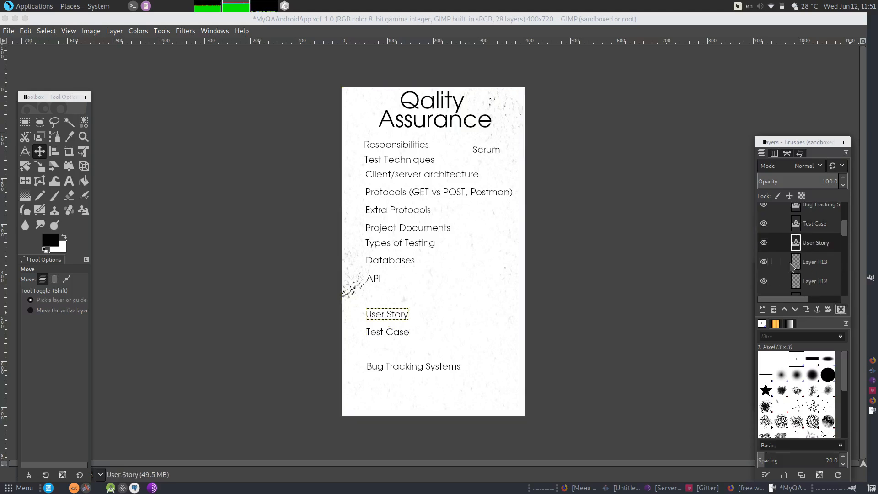
# Step: Delete the empty layers Layer #13, Layer #12, Layer #11 and Layer #10 between the User Story and Databases layers
pyautogui.click(815, 265)
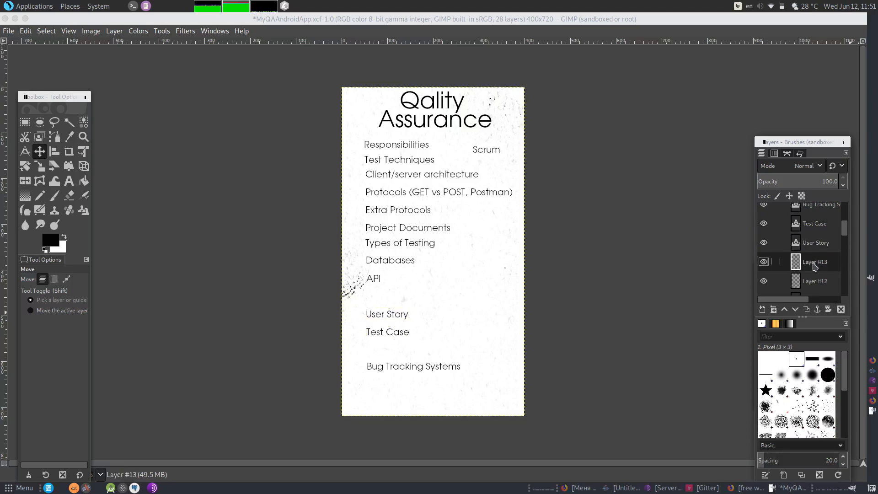
pyautogui.click(764, 264)
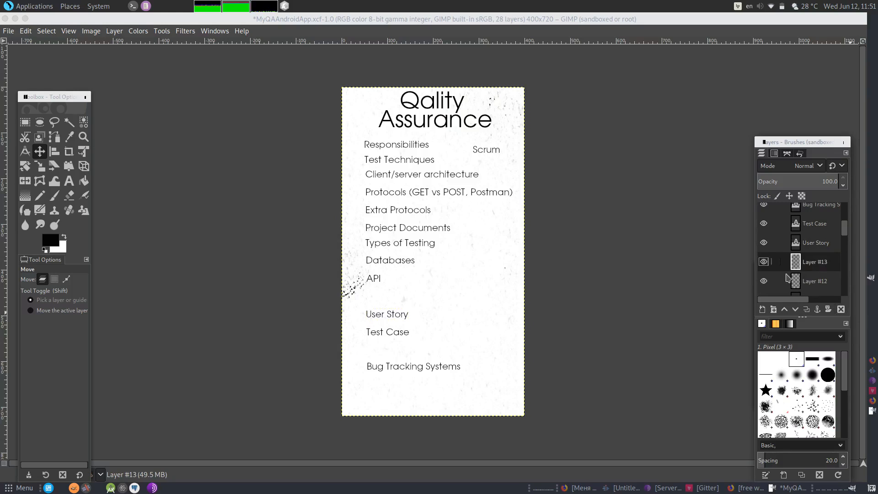
pyautogui.click(842, 310)
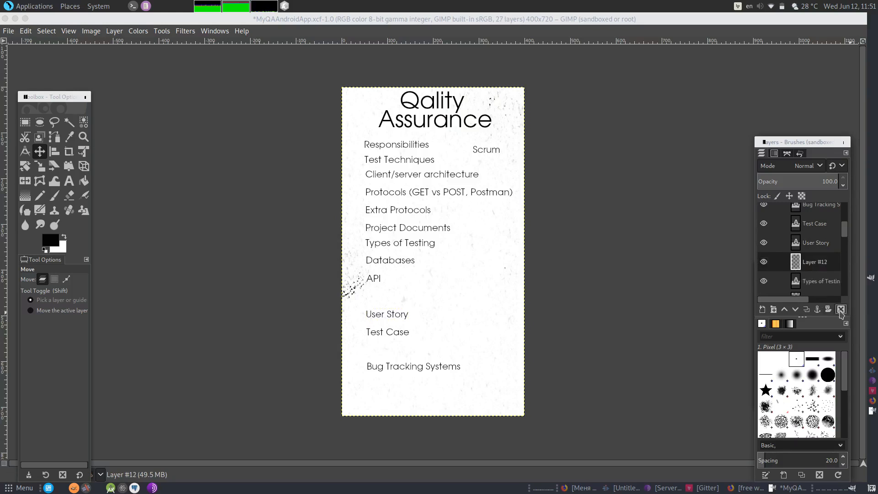
pyautogui.click(842, 310)
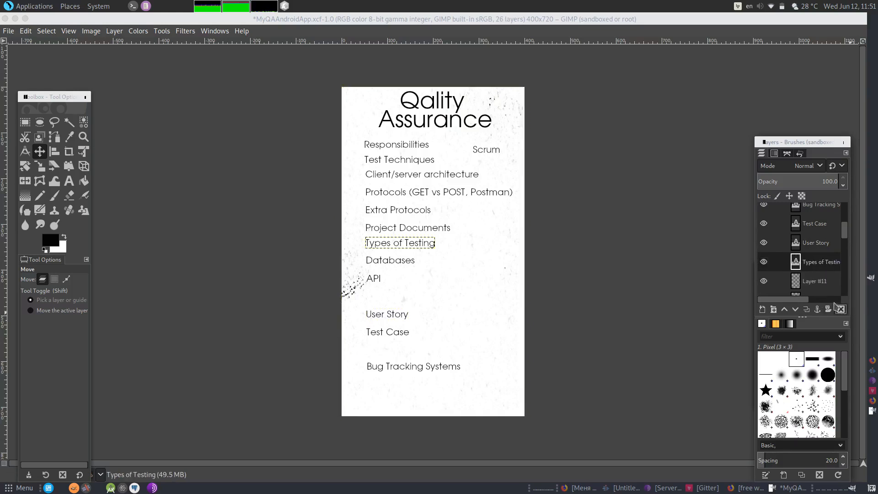
pyautogui.click(815, 286)
pyautogui.click(842, 310)
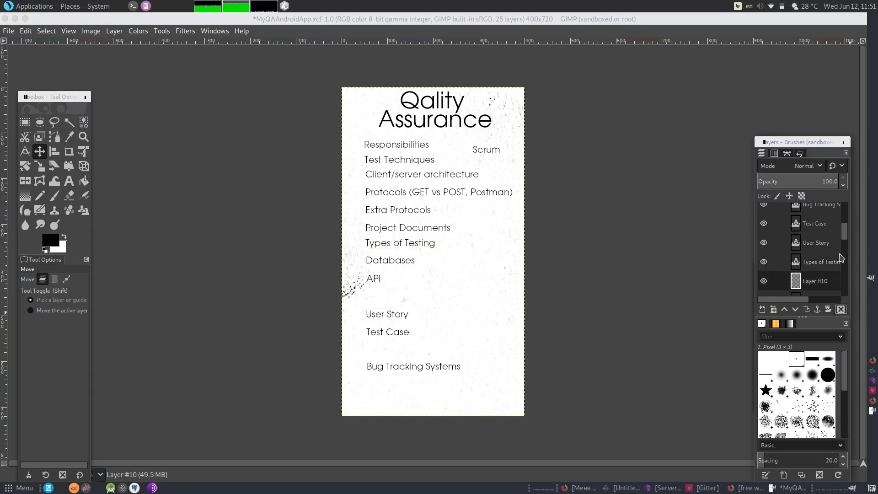
pyautogui.click(842, 309)
# Step: Delete the empty layers Layer #9 and Layer #8 above and below the API text layer
pyautogui.moveTo(847, 231); pyautogui.dragTo(847, 242)
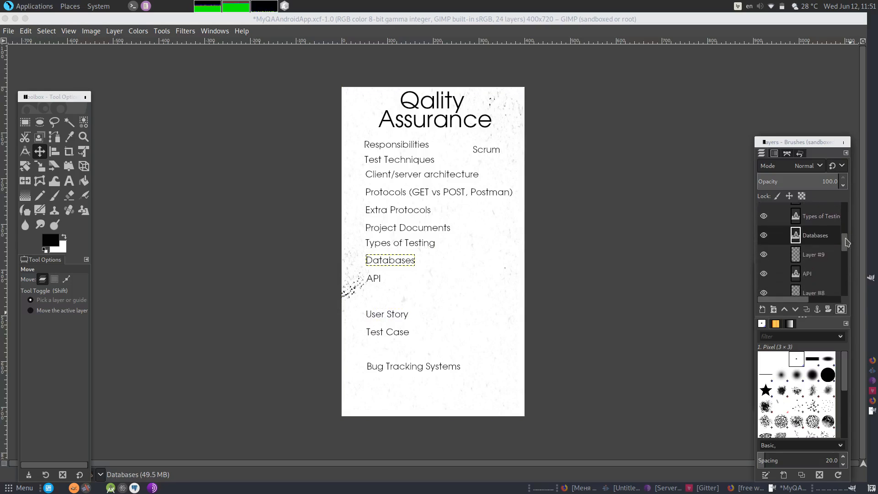
pyautogui.click(828, 259)
pyautogui.click(841, 310)
pyautogui.hotkey('ctrl', 'z')
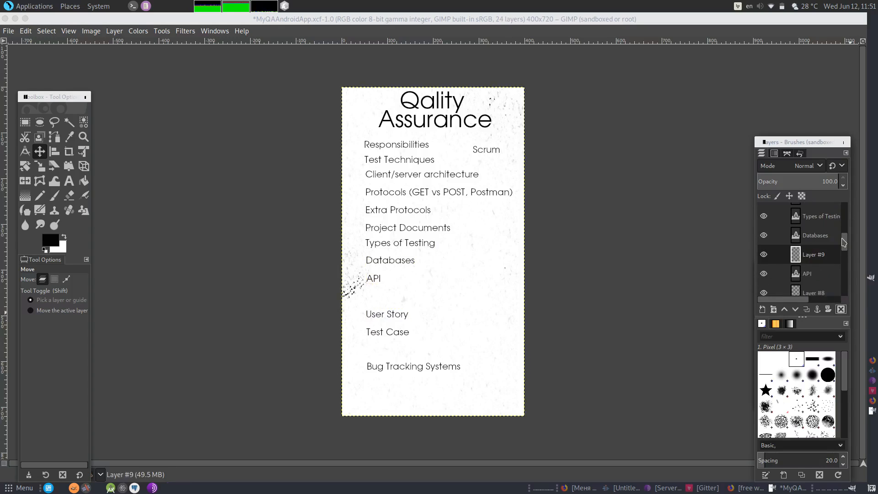
pyautogui.click(764, 255)
pyautogui.click(840, 310)
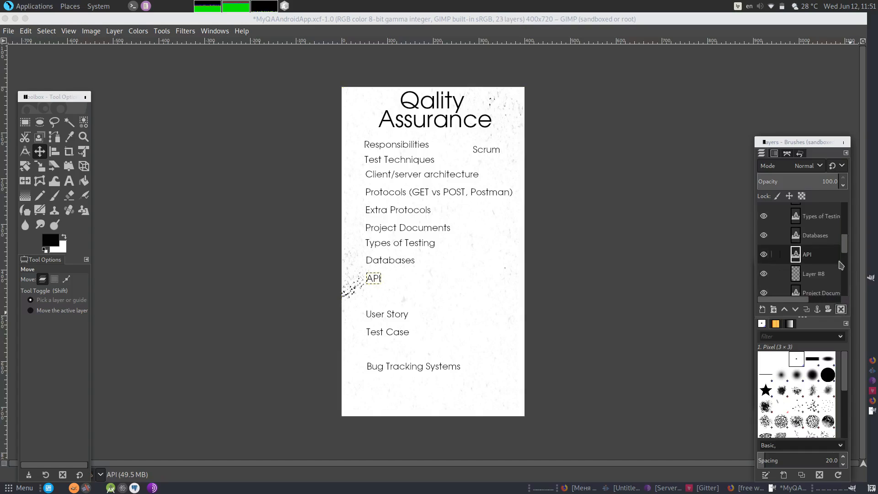
pyautogui.click(831, 282)
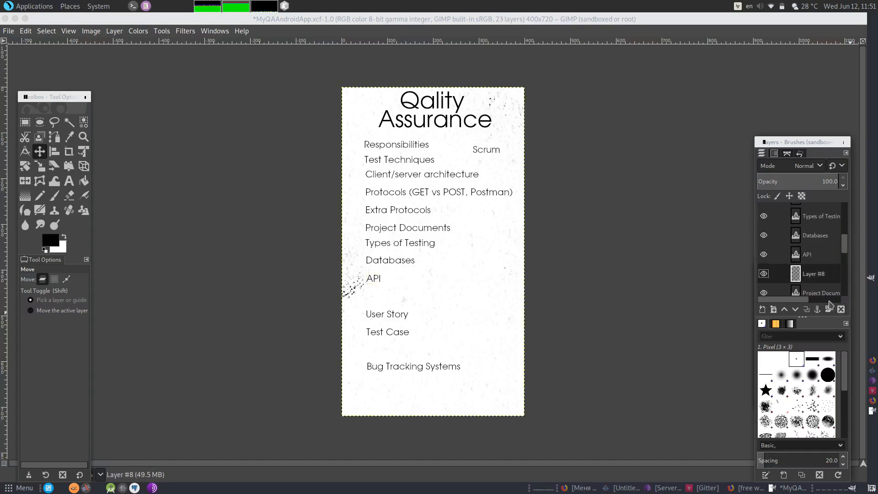
pyautogui.click(840, 309)
# Step: Delete the empty layers Layer #7 and Layer #6 around Extra Protocols, and Layer #17 above Bug Tracking Systems
pyautogui.moveTo(848, 248); pyautogui.dragTo(848, 261)
pyautogui.click(827, 232)
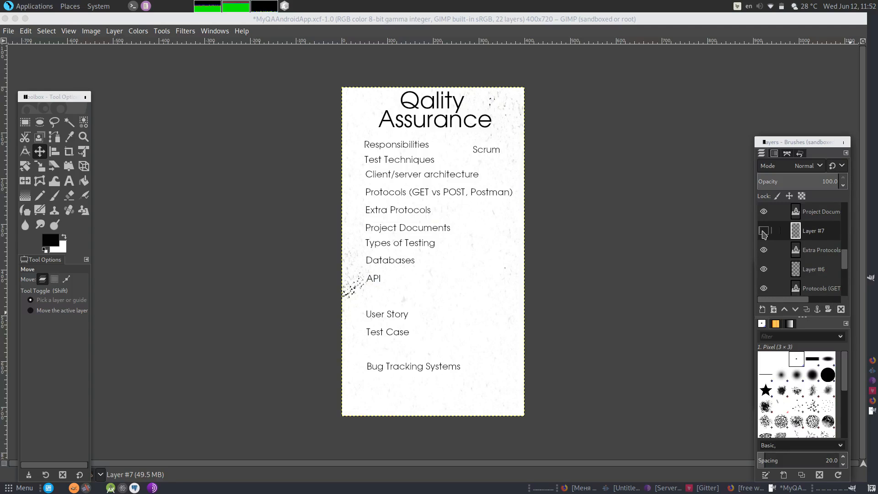
pyautogui.click(840, 310)
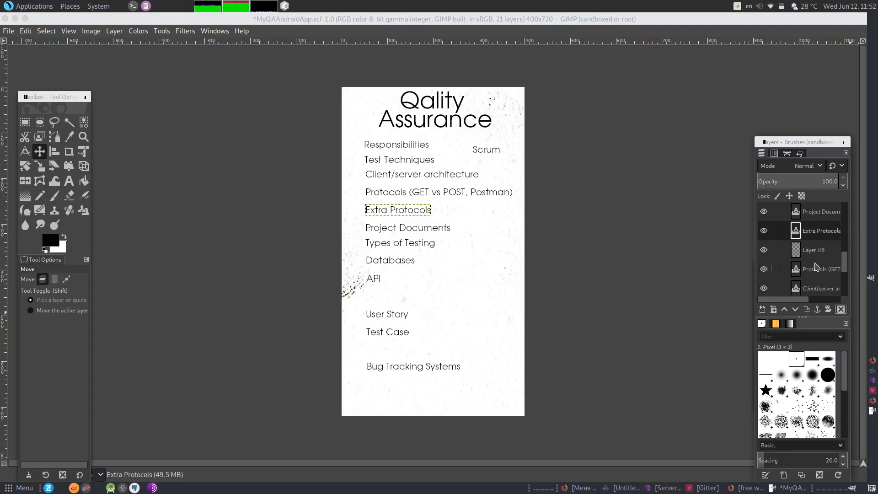
pyautogui.click(814, 252)
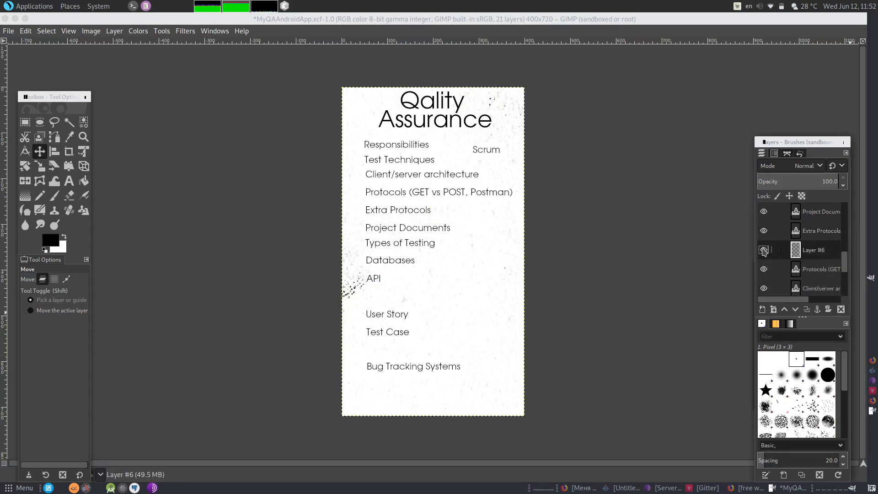
pyautogui.click(840, 309)
pyautogui.moveTo(846, 266); pyautogui.dragTo(845, 231)
pyautogui.click(821, 229)
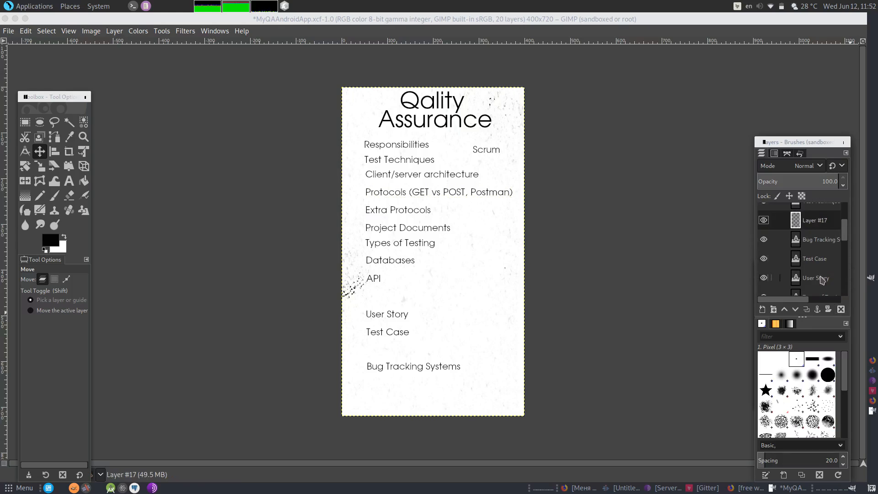
pyautogui.click(840, 309)
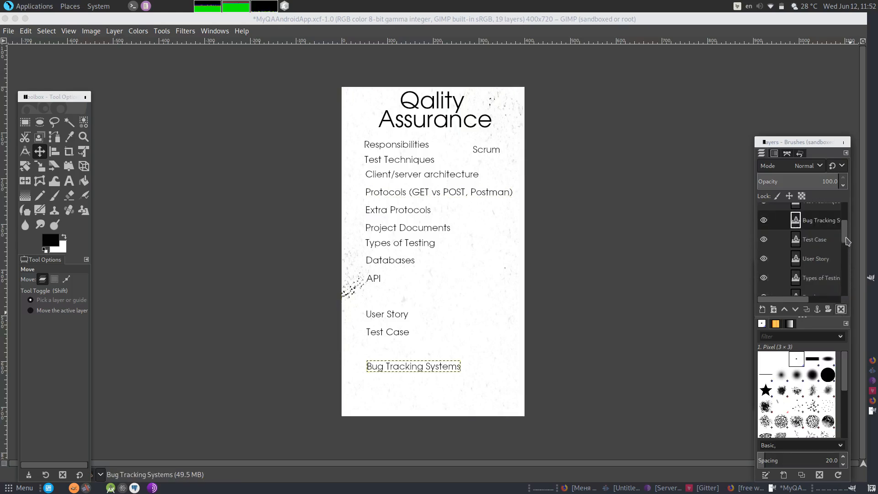
# Step: Delete the remaining empty layers Layer #18, Layer #3 and Layer #2 above the Test Techniques text layer
pyautogui.moveTo(847, 241); pyautogui.dragTo(847, 222)
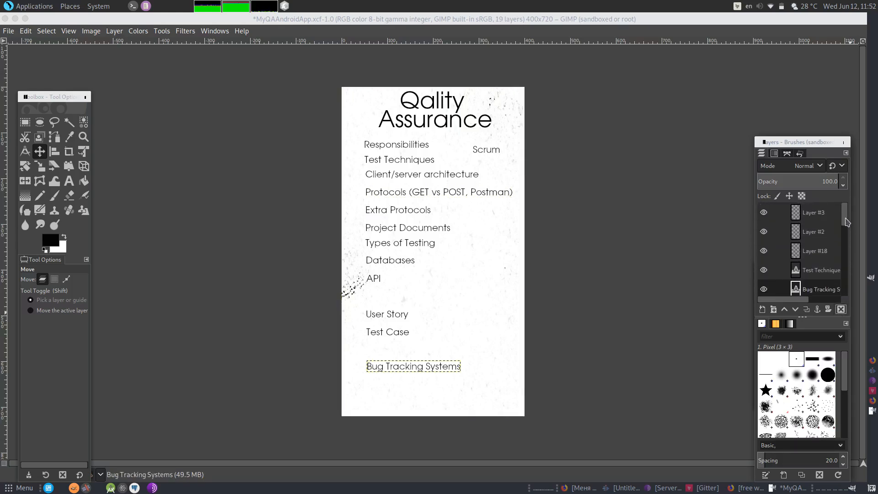
pyautogui.click(825, 255)
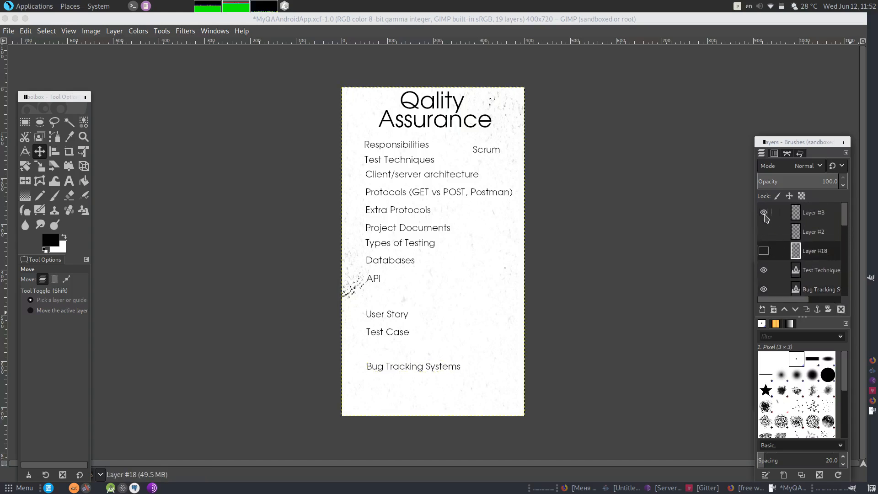
pyautogui.click(842, 310)
pyautogui.click(826, 218)
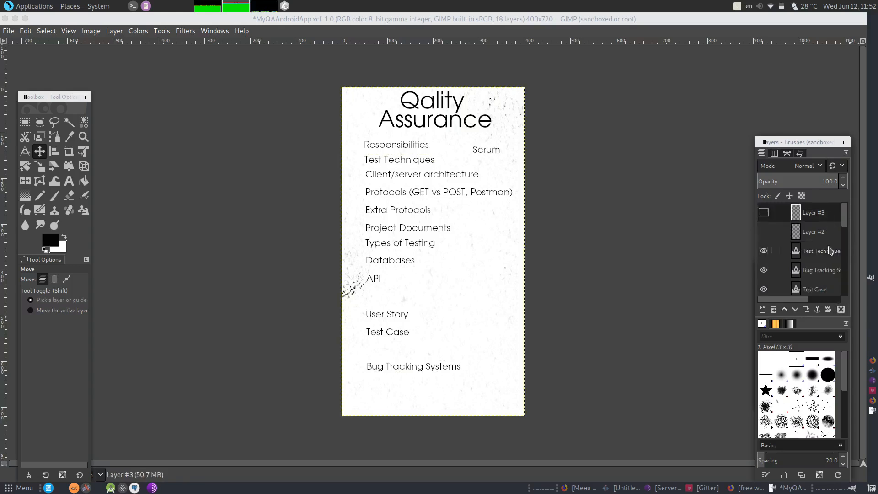
pyautogui.click(841, 310)
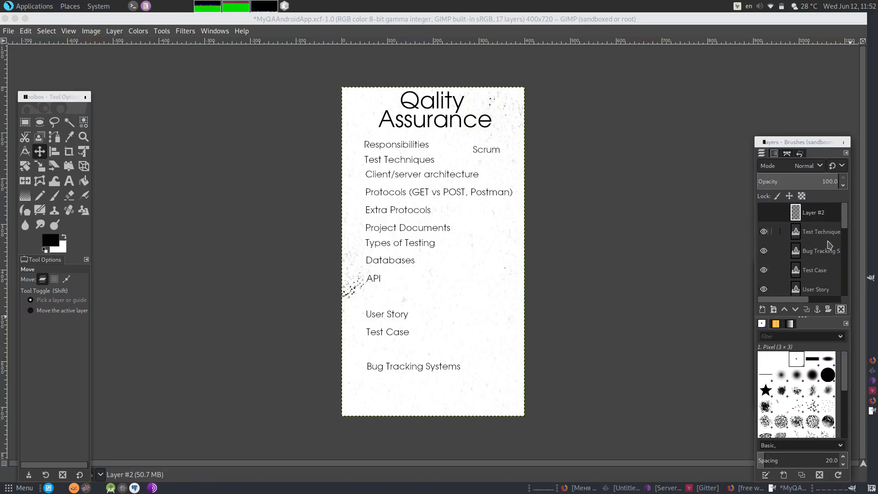
pyautogui.click(841, 309)
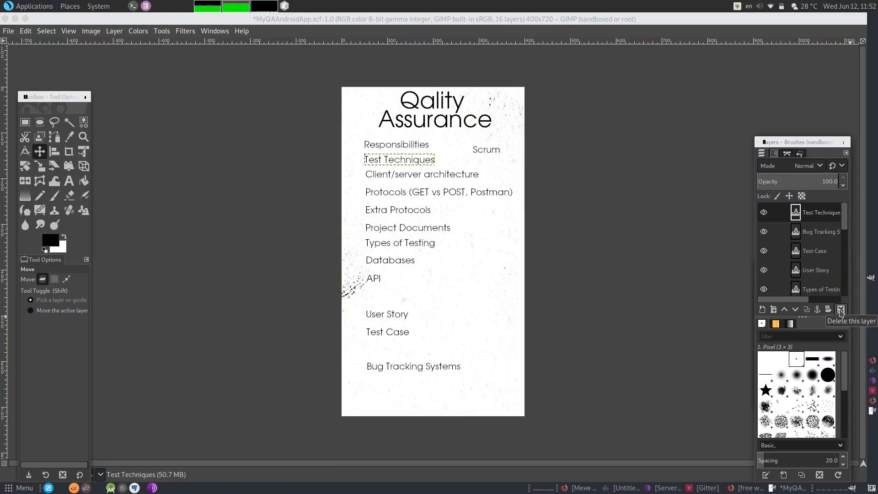
pyautogui.moveTo(847, 220); pyautogui.dragTo(841, 182)
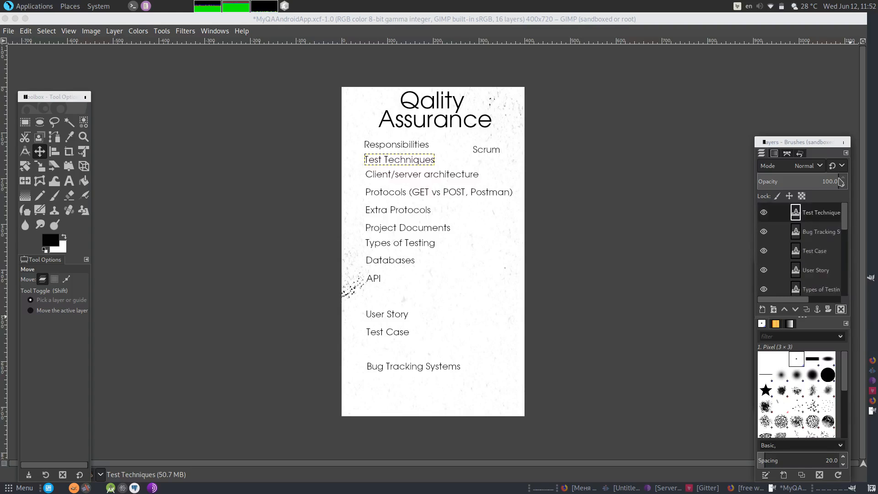
# Step: Save the image under its existing name, MyQAAndroidApp.xcf, and quit the editor
pyautogui.click(8, 32)
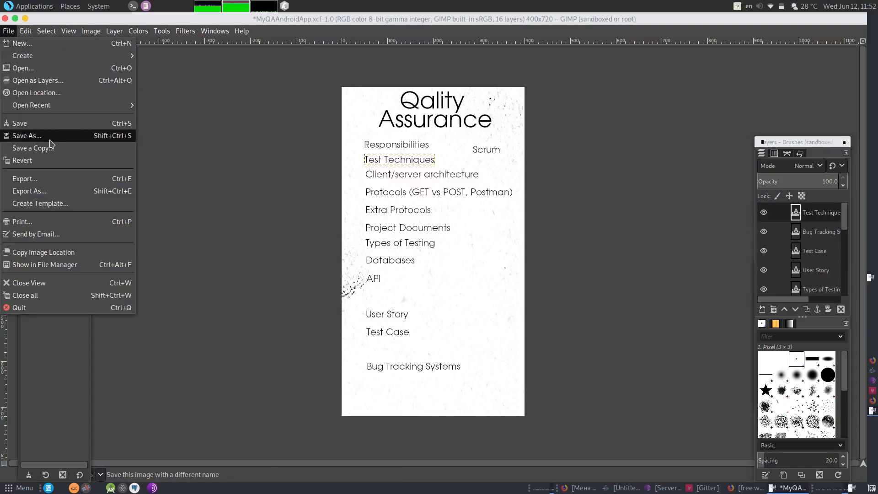
pyautogui.click(53, 123)
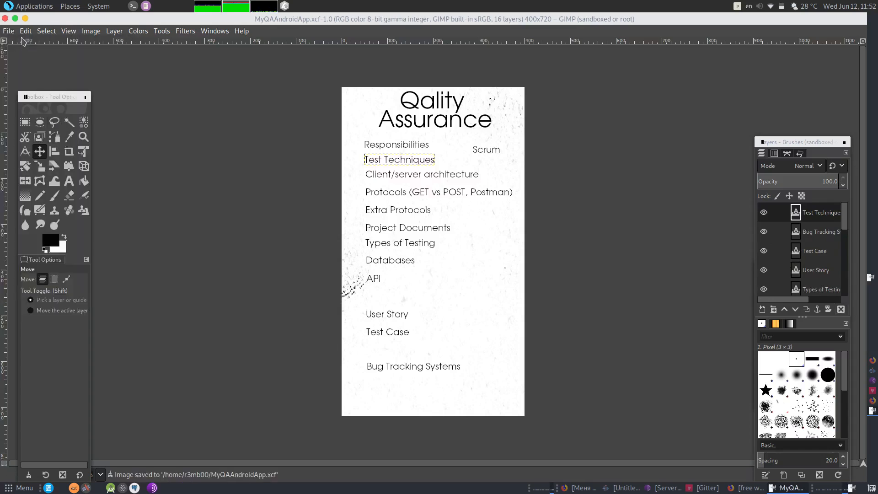
pyautogui.click(8, 31)
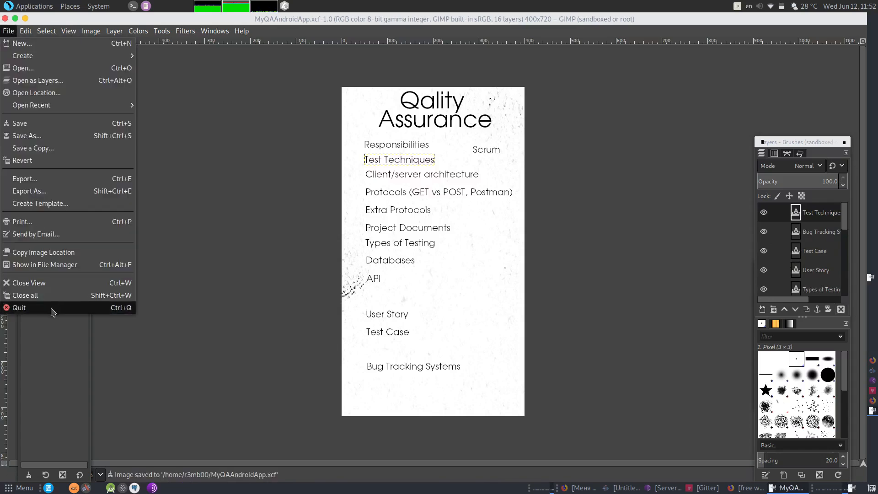